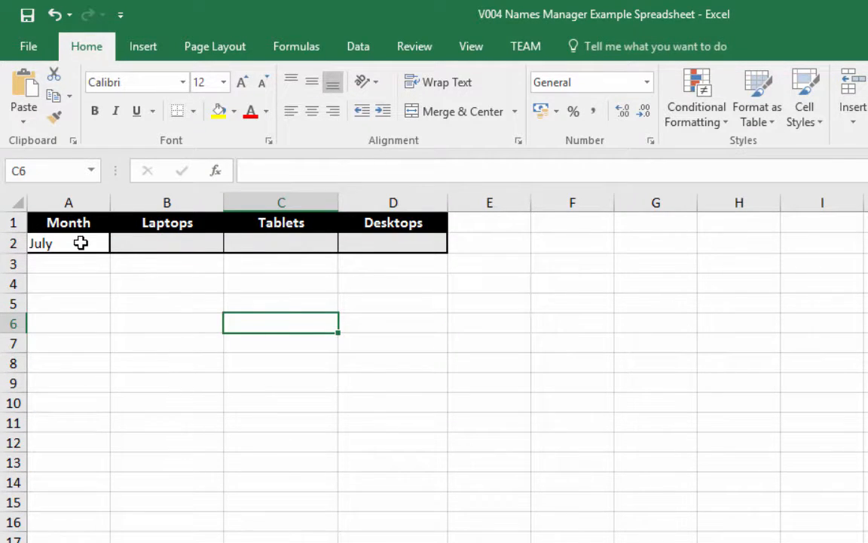
- Check the month choices offered by the drop-down list in cell A2, leaving July selected
click(89, 243)
click(118, 245)
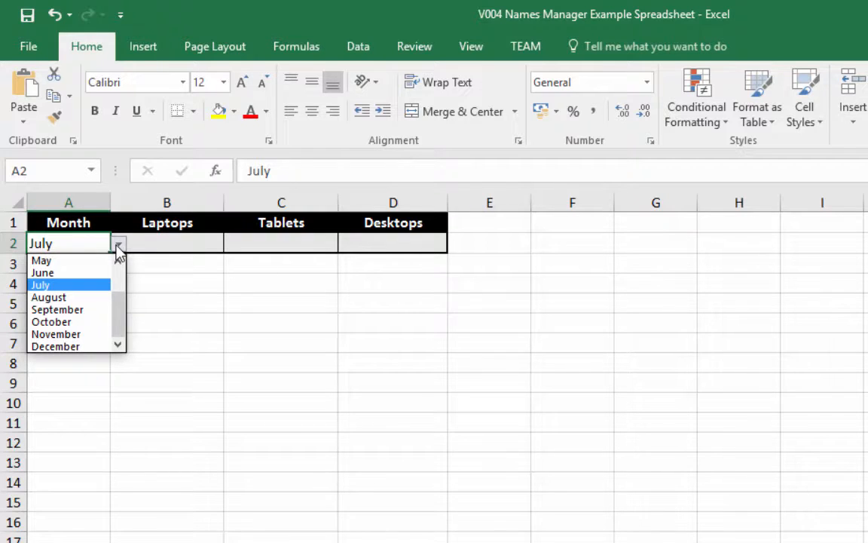
click(118, 247)
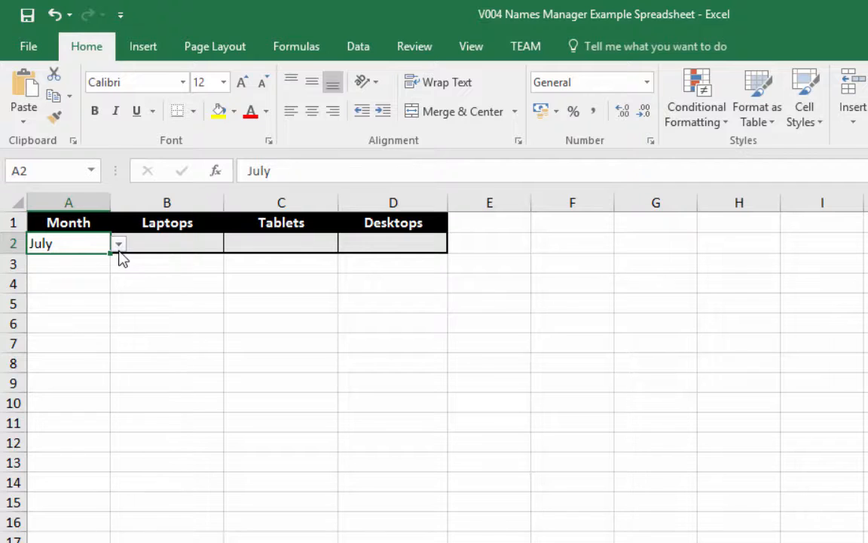
click(89, 345)
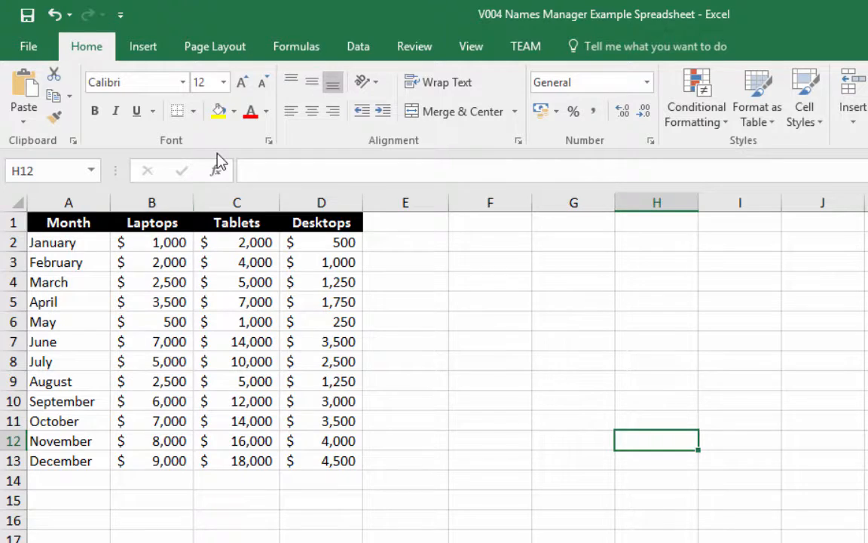
- Define the name SalesTable with Workbook scope for range A1:D13 on the Table sheet, and select that range to verify its name
click(299, 48)
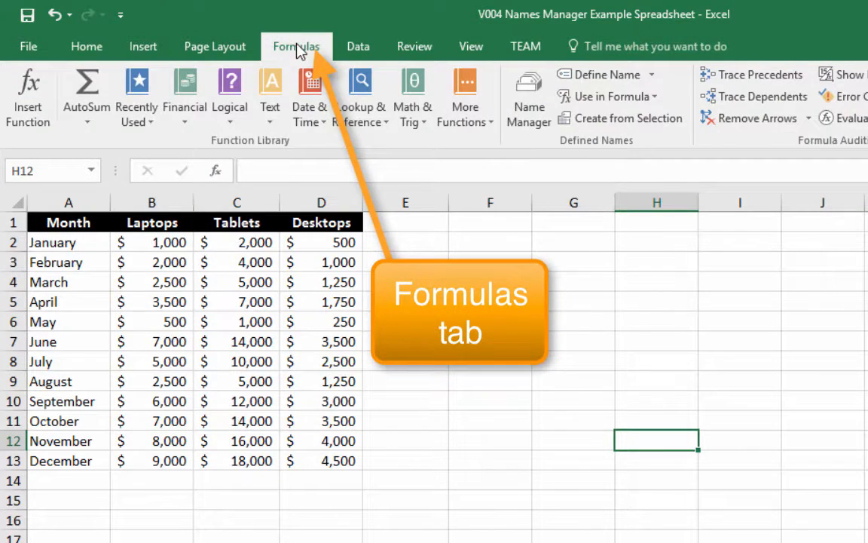
click(528, 92)
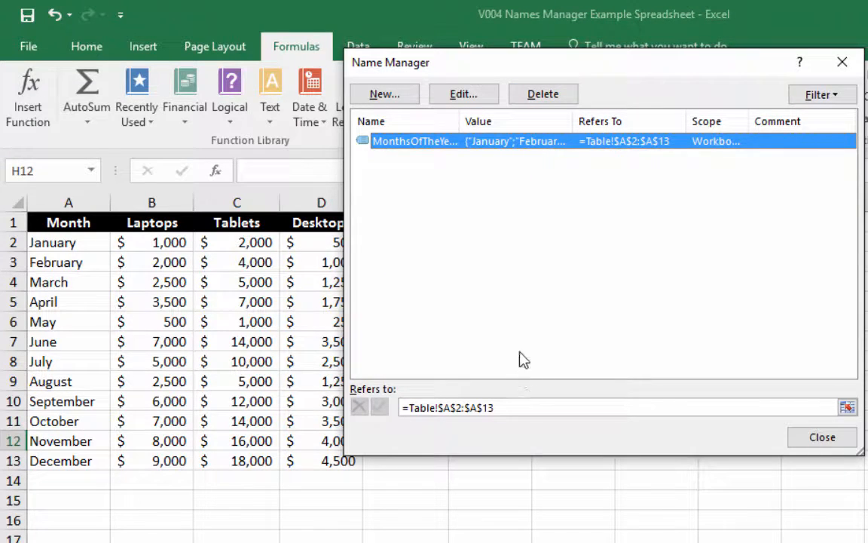
click(386, 94)
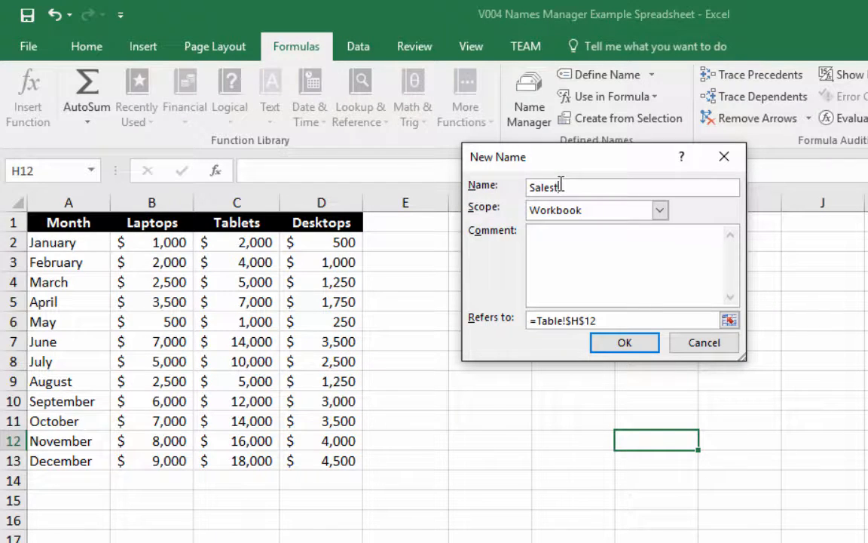
text(SalesTable)
click(728, 320)
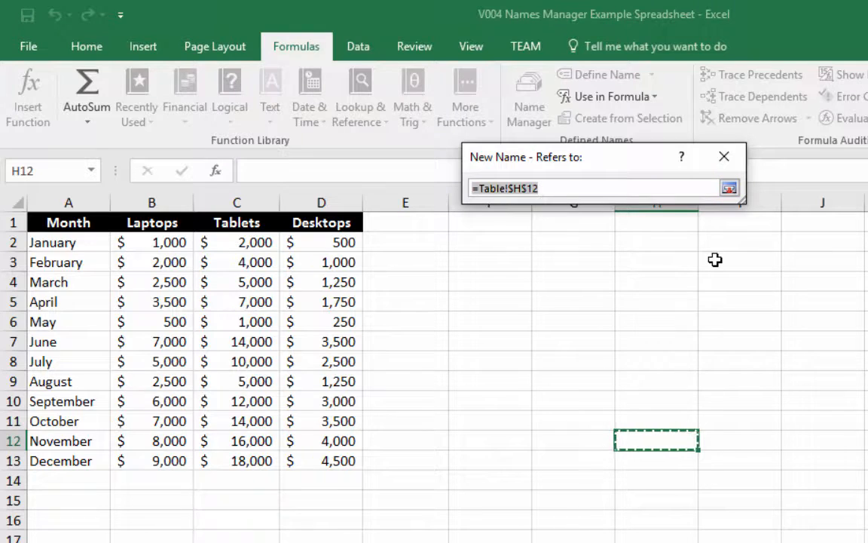
drag(38, 217, 324, 455)
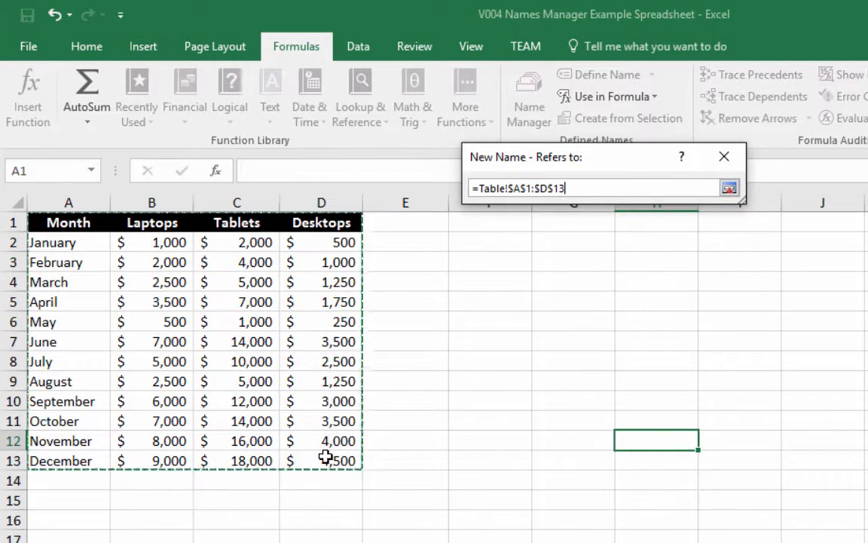
key(Return)
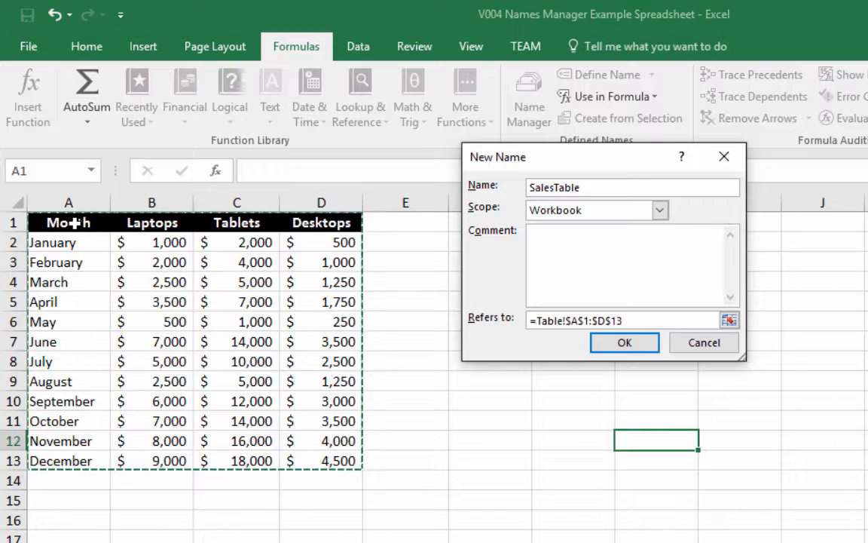
click(625, 343)
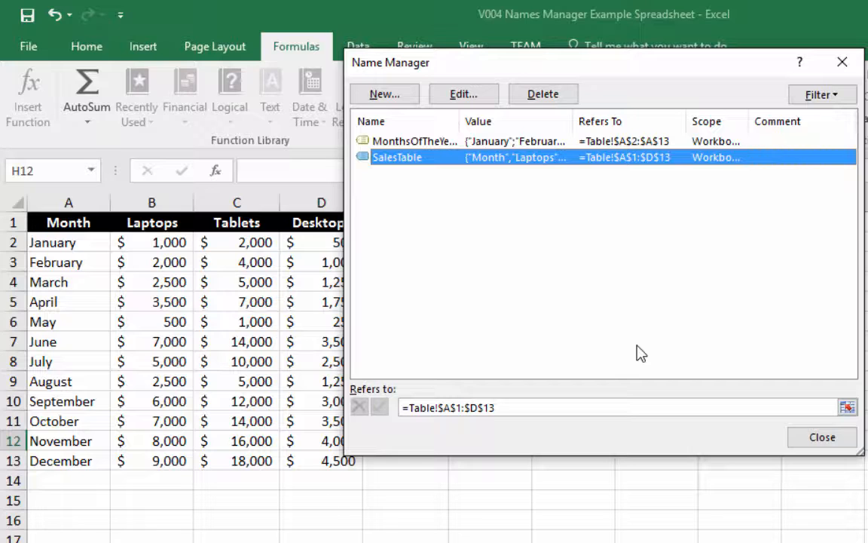
click(794, 445)
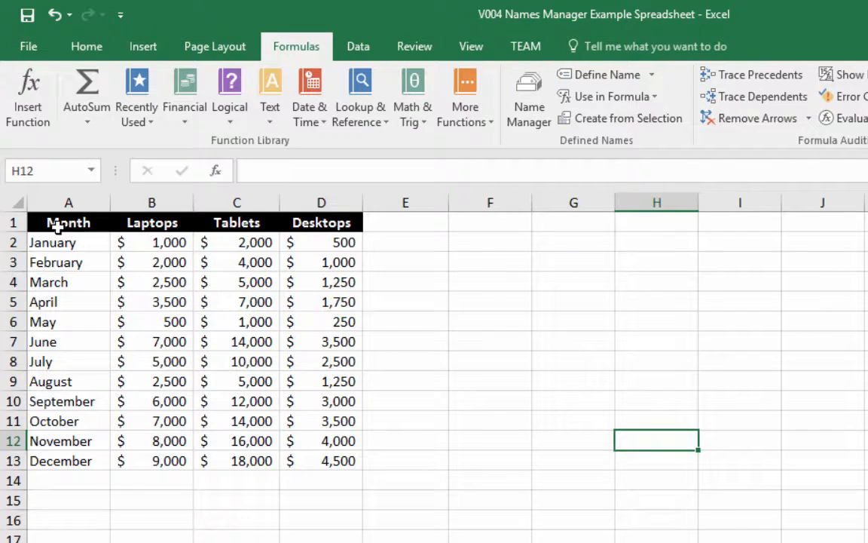
drag(58, 222, 304, 461)
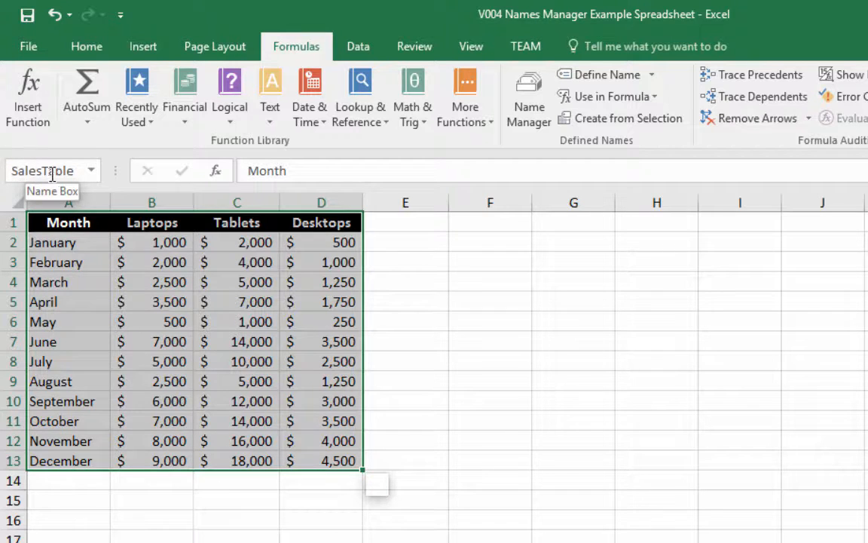
click(236, 485)
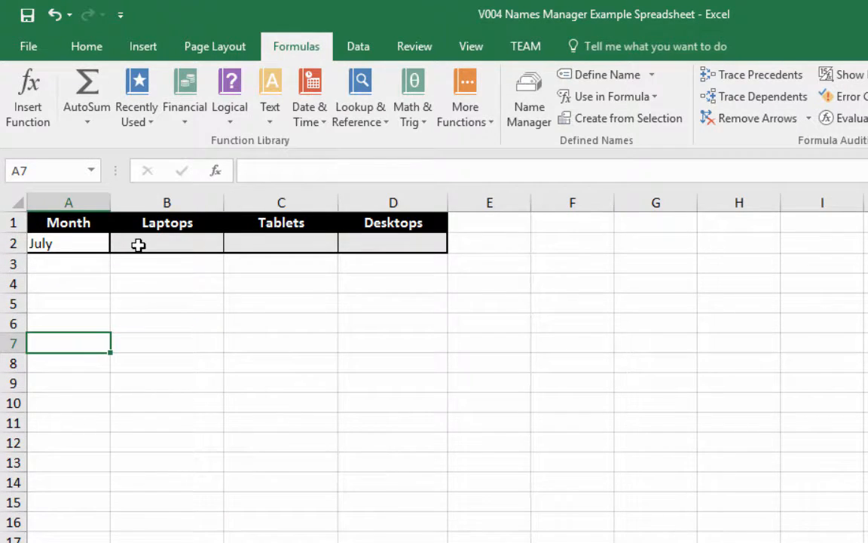
- Start a VLOOKUP formula in the Laptops cell B2 with the absolute reference $A$2 as the lookup value
click(164, 245)
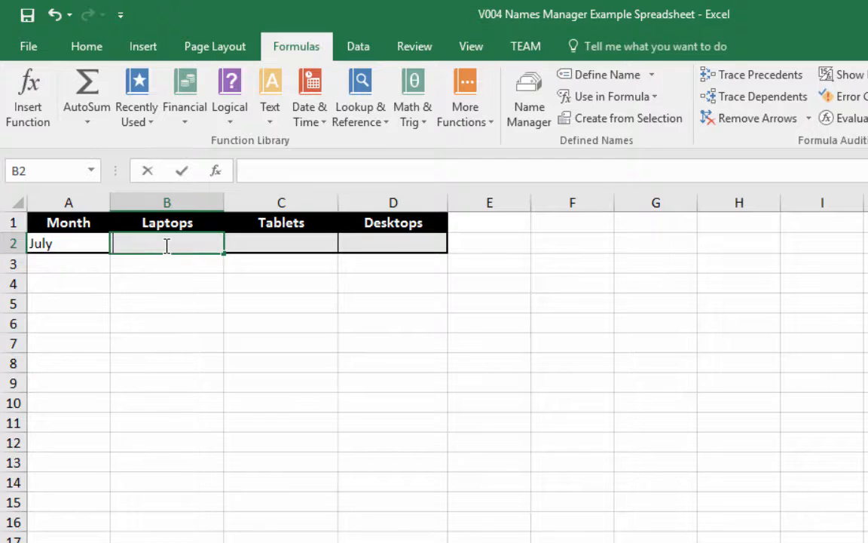
text(=VLOOK)
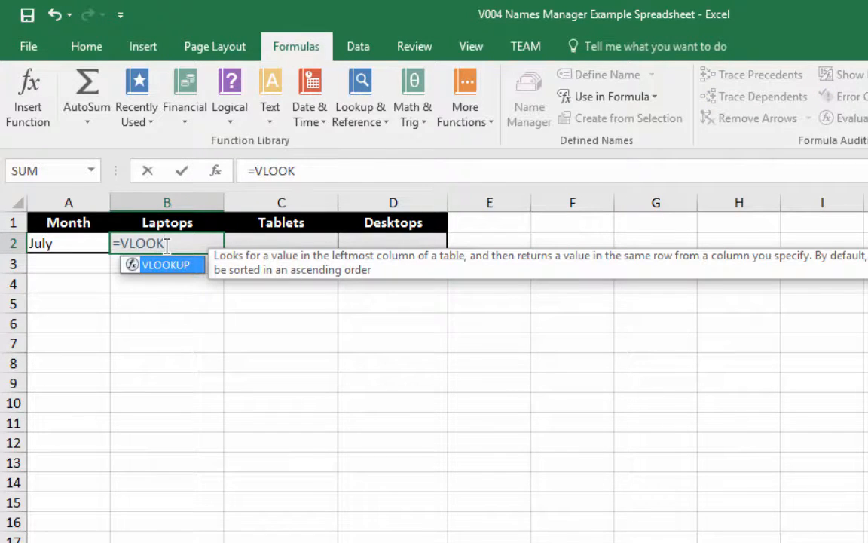
text(UP()
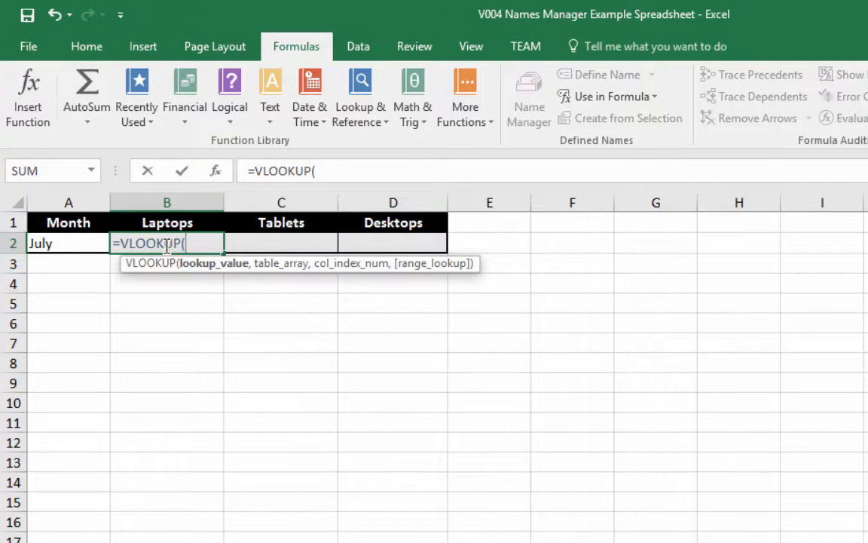
click(68, 247)
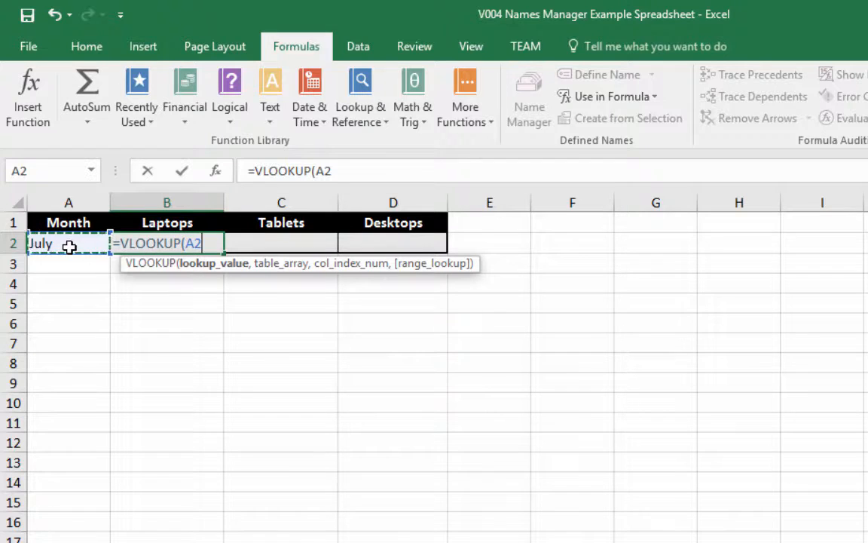
click(318, 172)
text($)
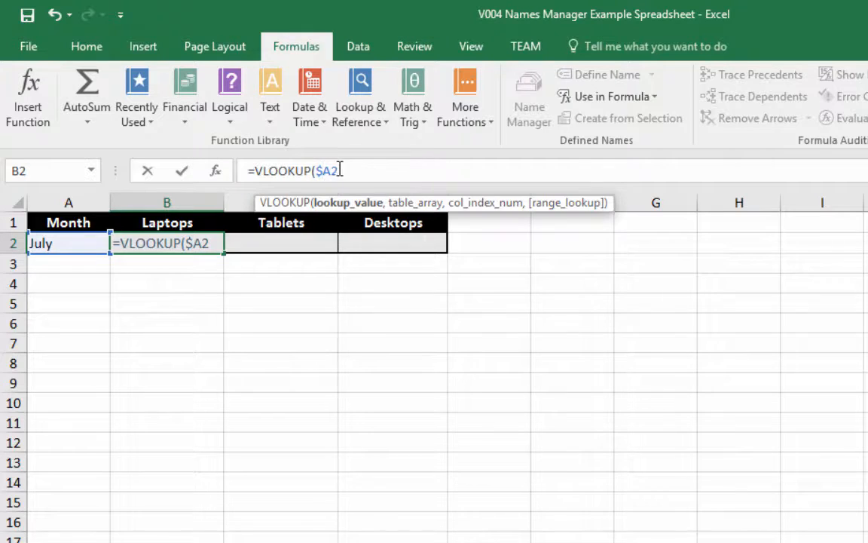
shift+click(331, 171)
click(332, 171)
text($2,Sale)
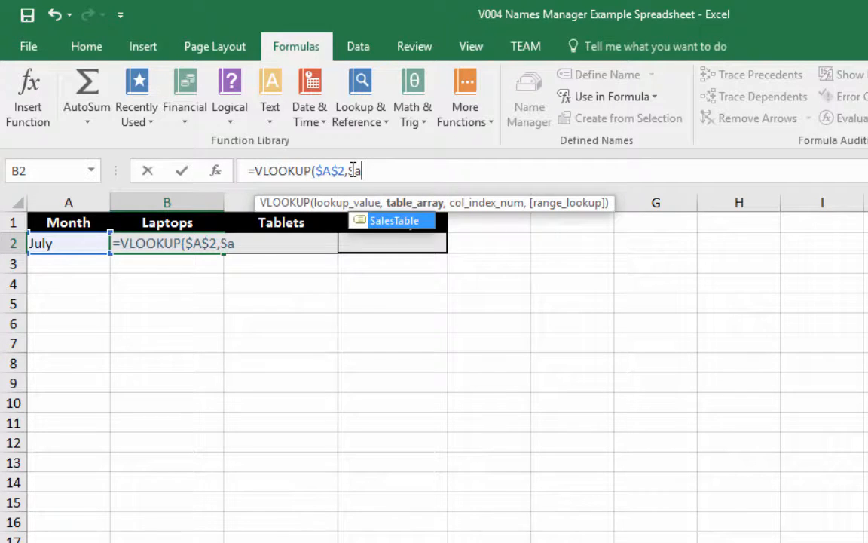
- Complete the B2 VLOOKUP formula with SalesTable as the table array, column index 2 and FALSE for an exact match
double_click(383, 221)
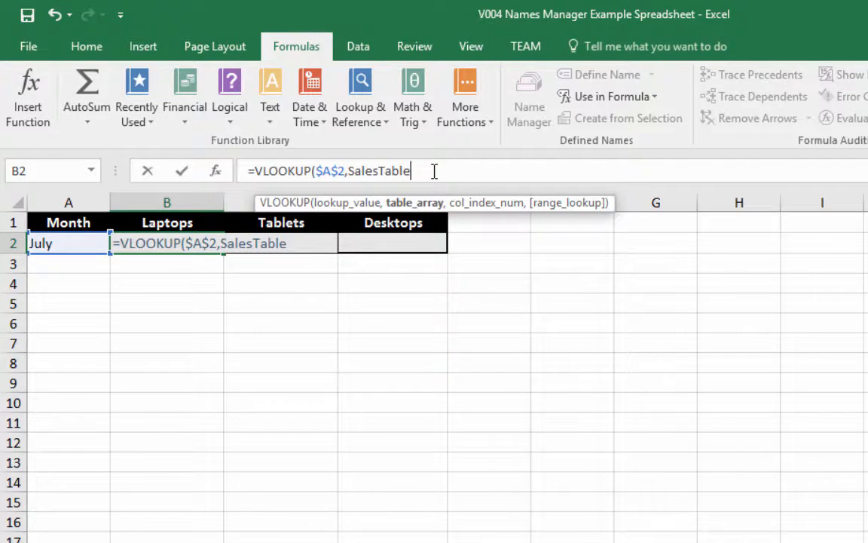
text(,)
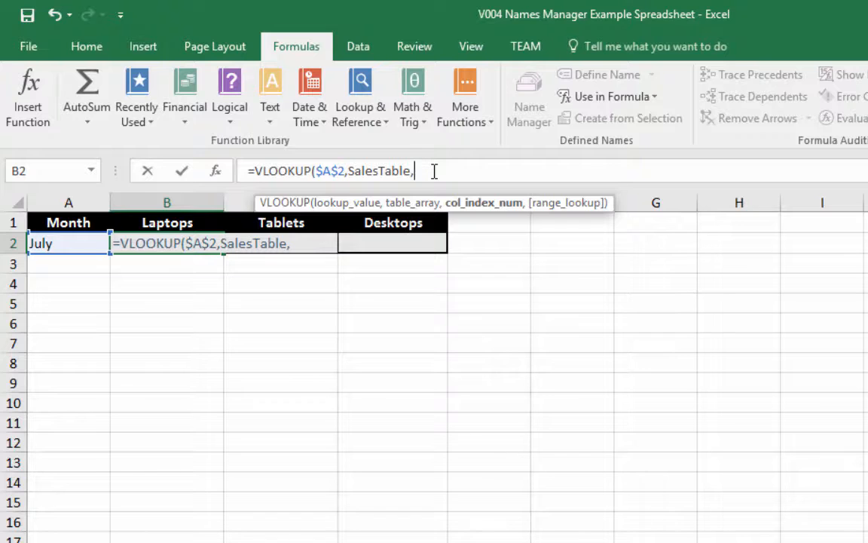
text(2)
text(,False)
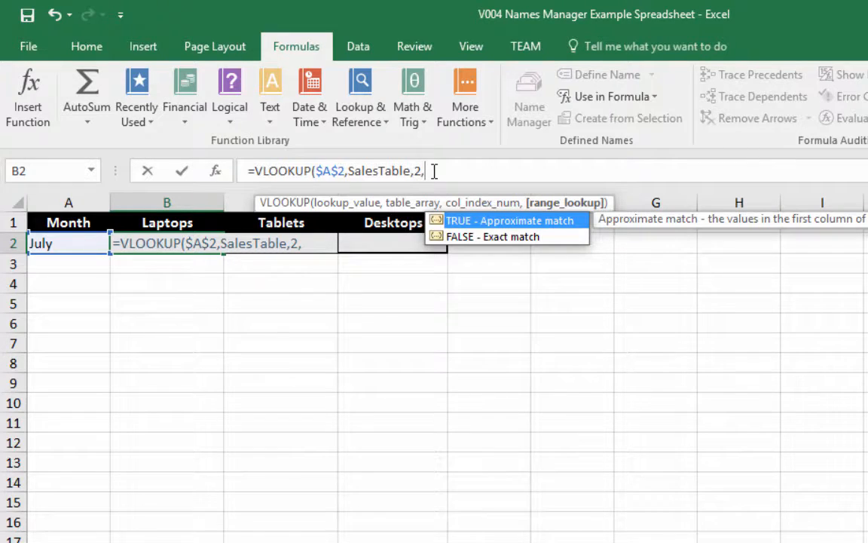
double_click(520, 236)
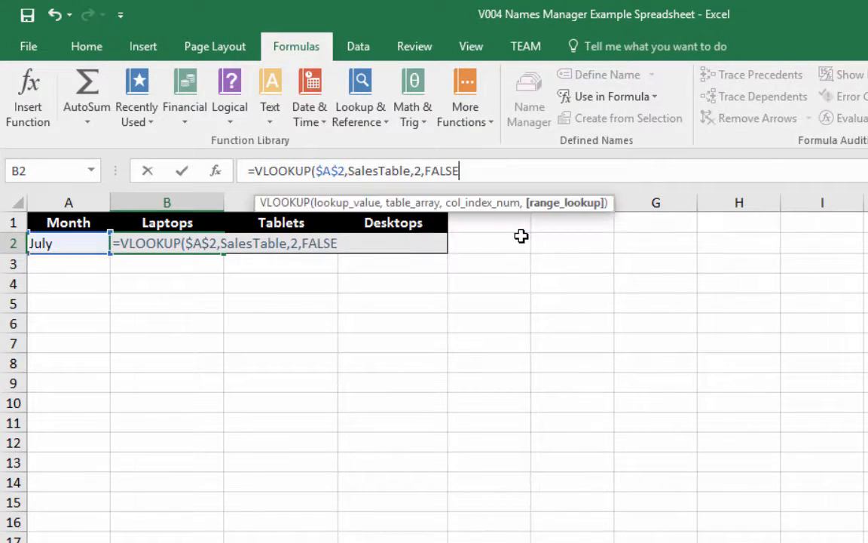
text())
key(Return)
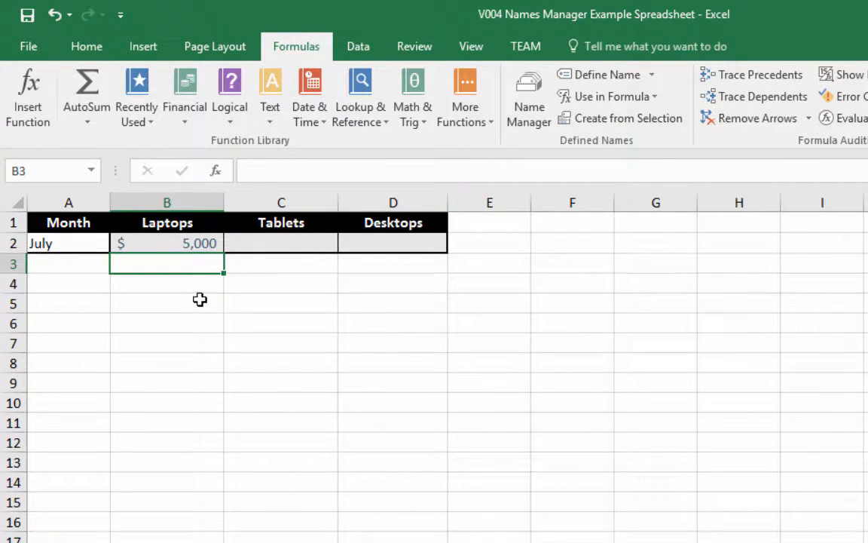
- Copy the VLOOKUP formula from B2 into the Tablets cell C2 and the Desktops cell D2
click(167, 244)
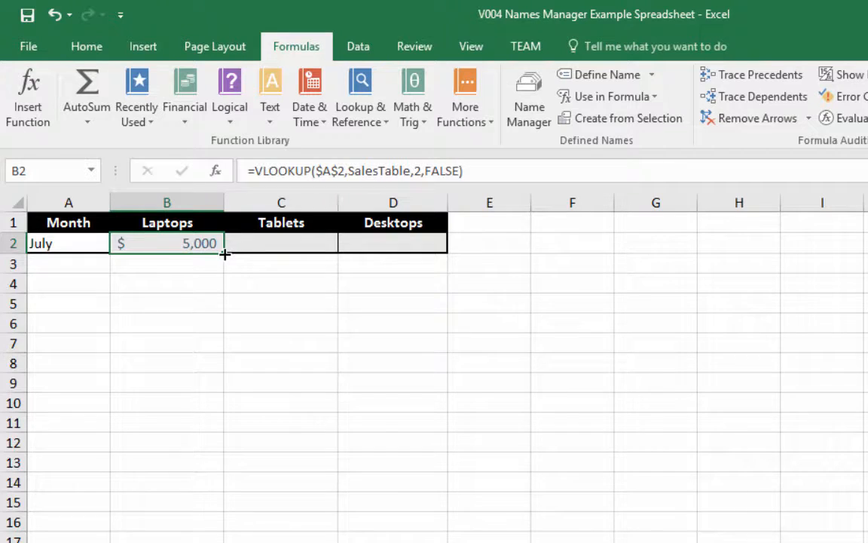
key(ctrl+c)
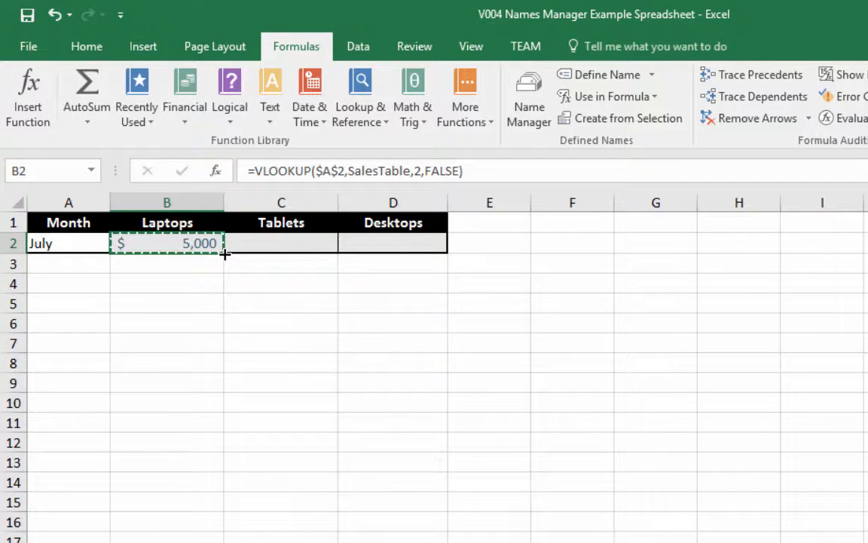
click(281, 244)
key(ctrl+v)
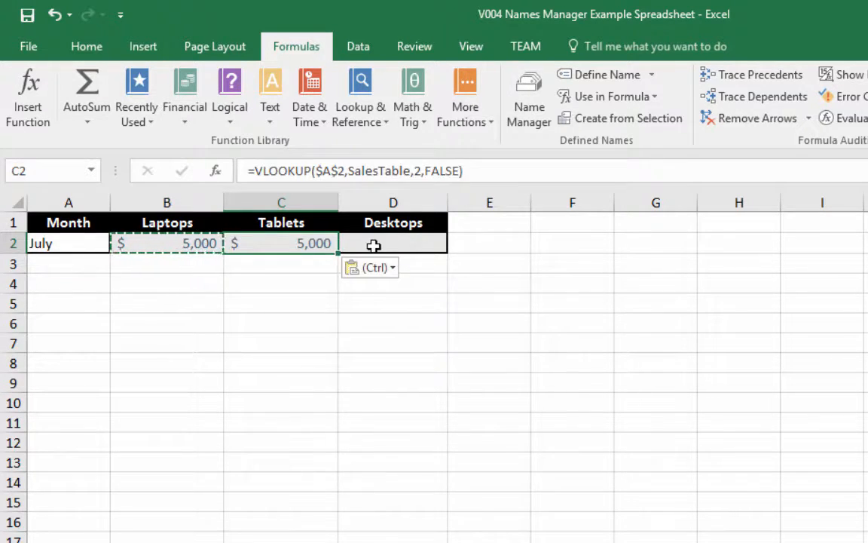
click(374, 244)
key(ctrl+v)
- Set the column index in the Tablets formula in C2 to 3
click(289, 241)
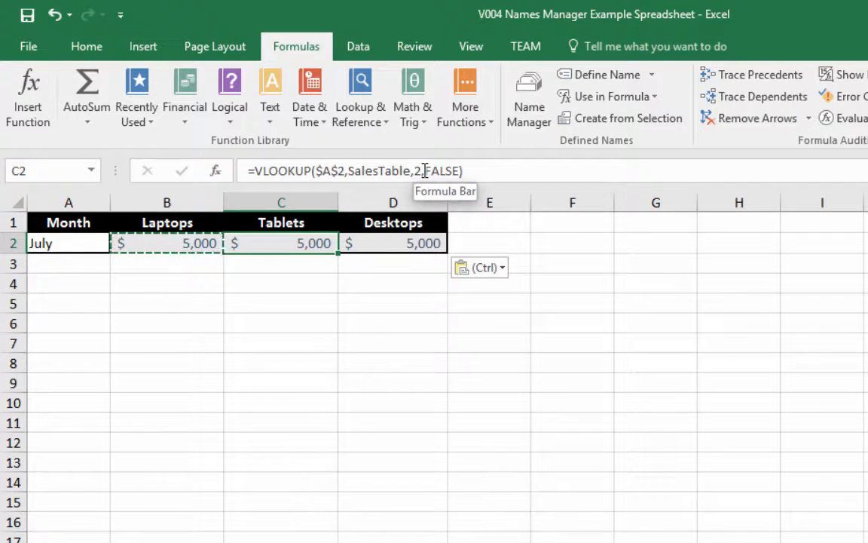
click(422, 171)
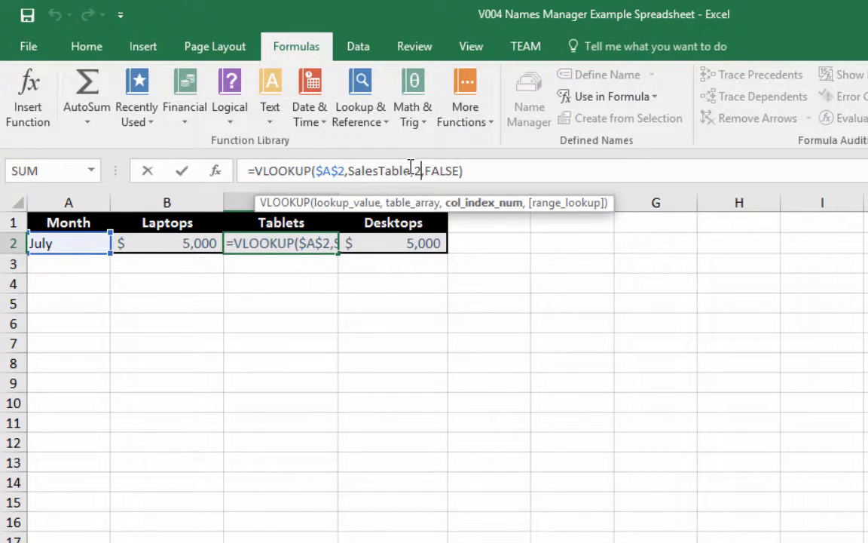
key(BackSpace)
text(3)
- Set the column index in the Desktops formula in D2 to 4
click(397, 243)
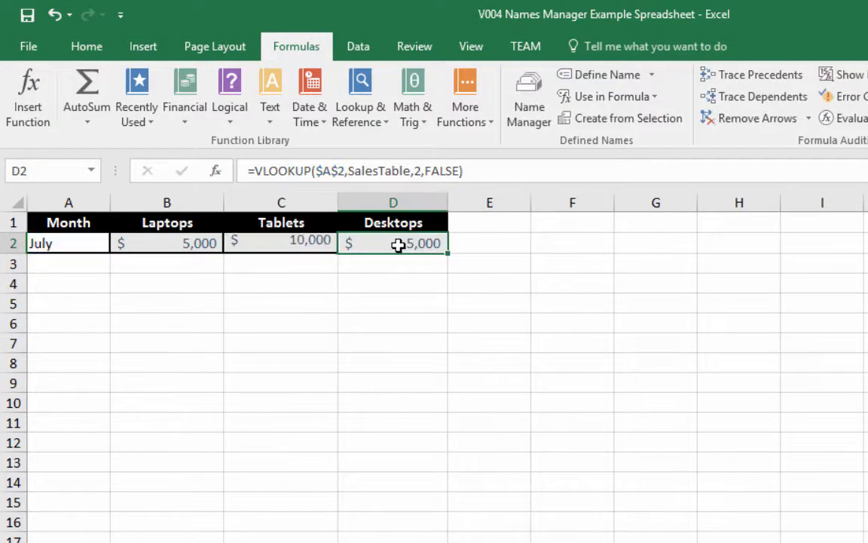
click(424, 171)
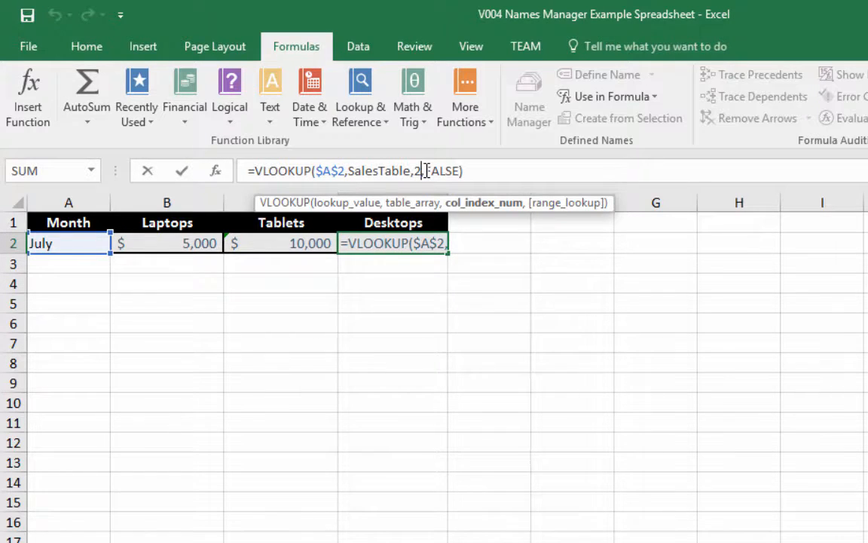
key(BackSpace)
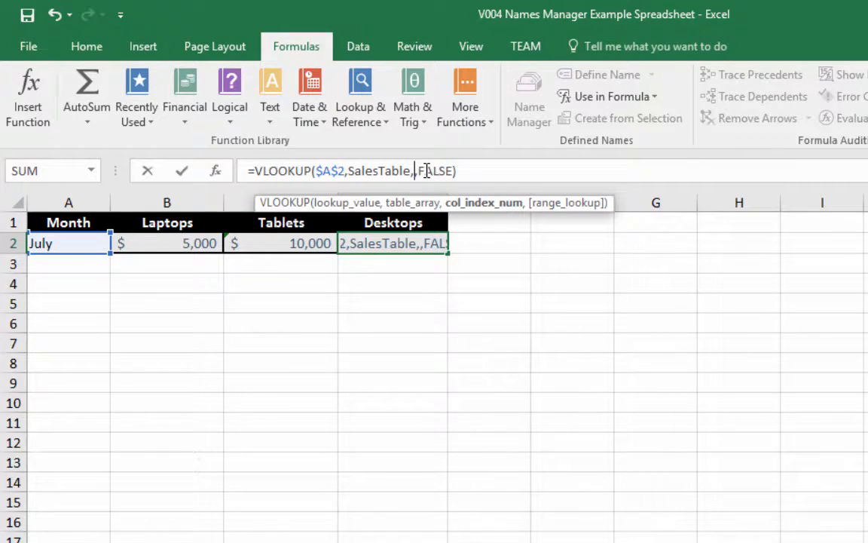
text(4)
key(Return)
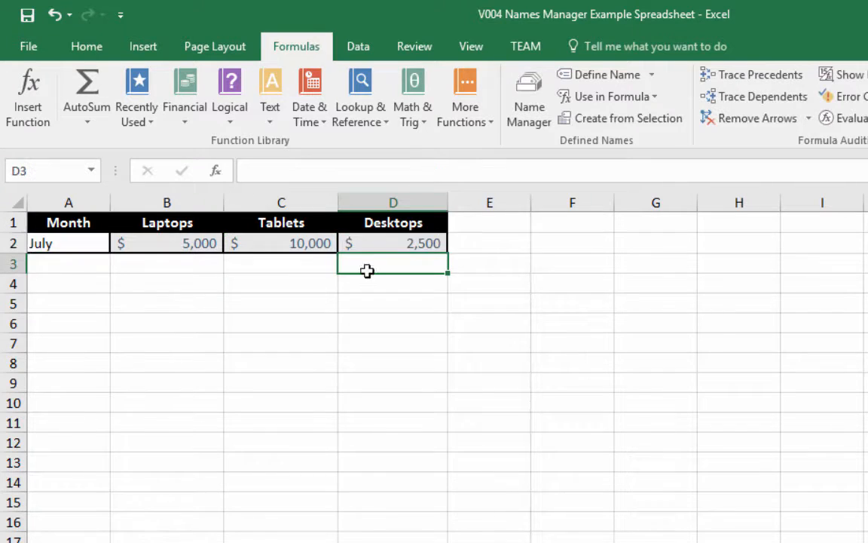
click(319, 343)
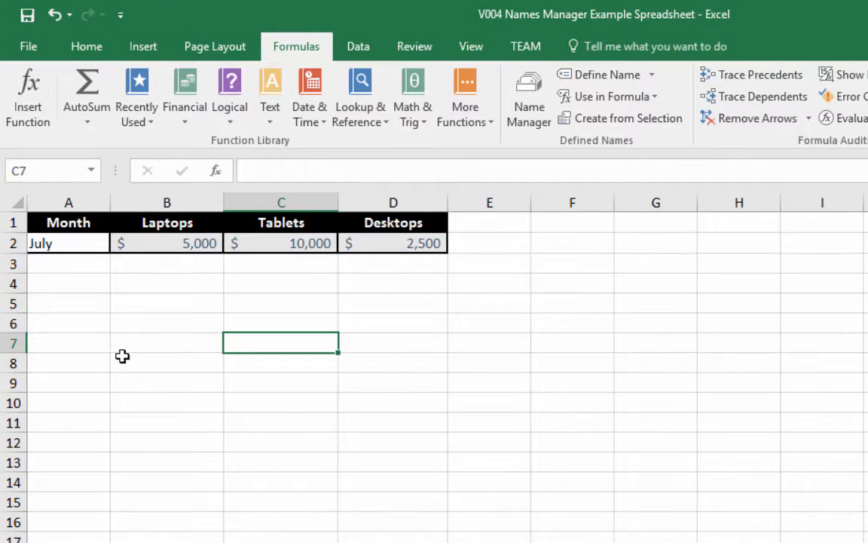
- Choose September as the month in cell A2 of the lookup sheet
click(89, 241)
click(118, 244)
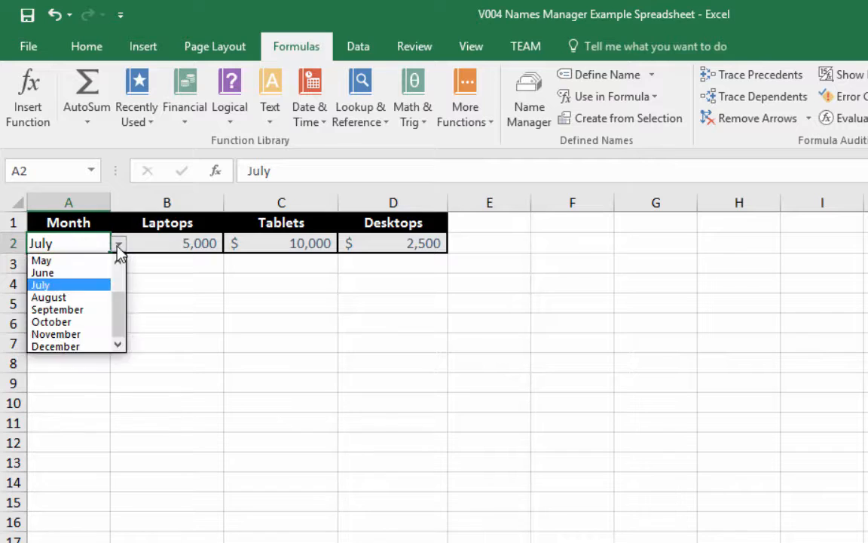
click(86, 312)
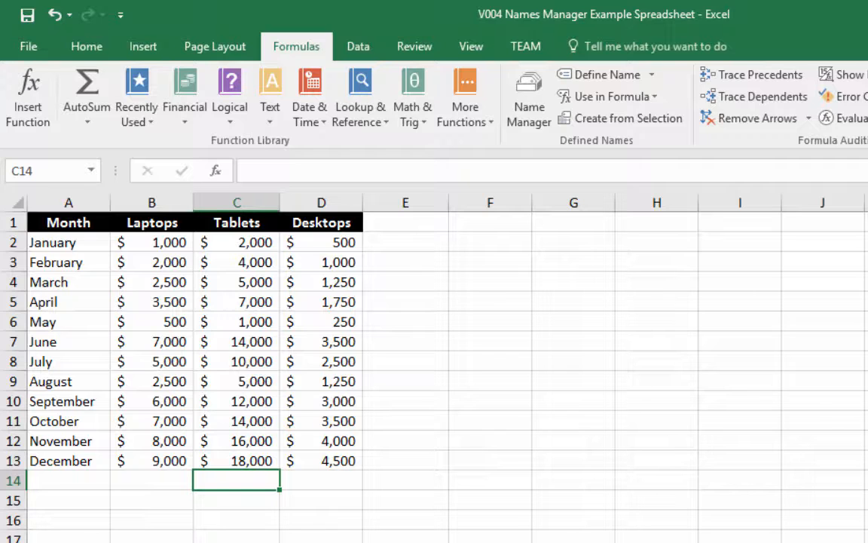
- Enter the column header Mobile in cell E1 of the Table sheet, beside Desktops
click(399, 221)
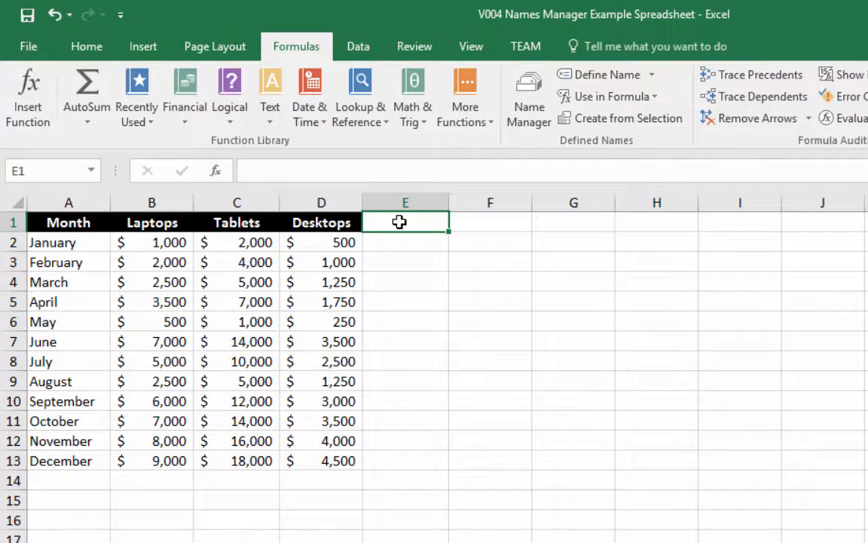
double_click(400, 222)
text(Mobile)
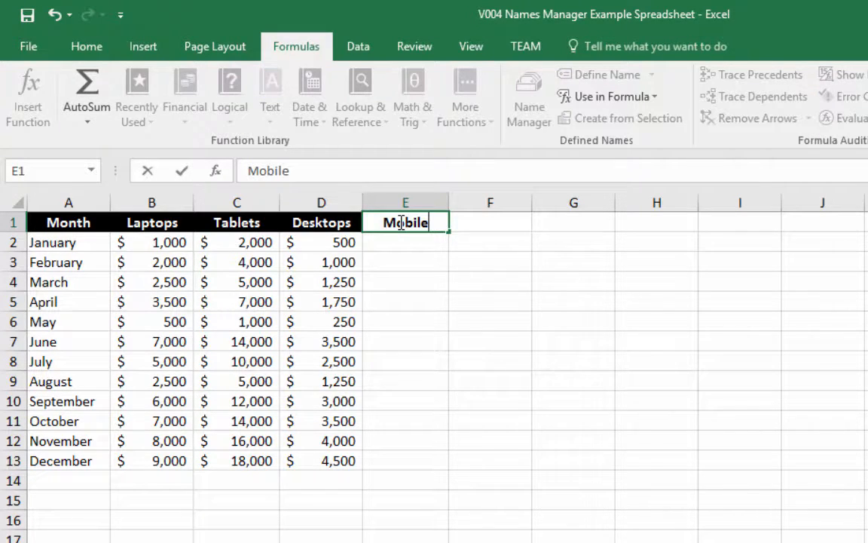
click(398, 264)
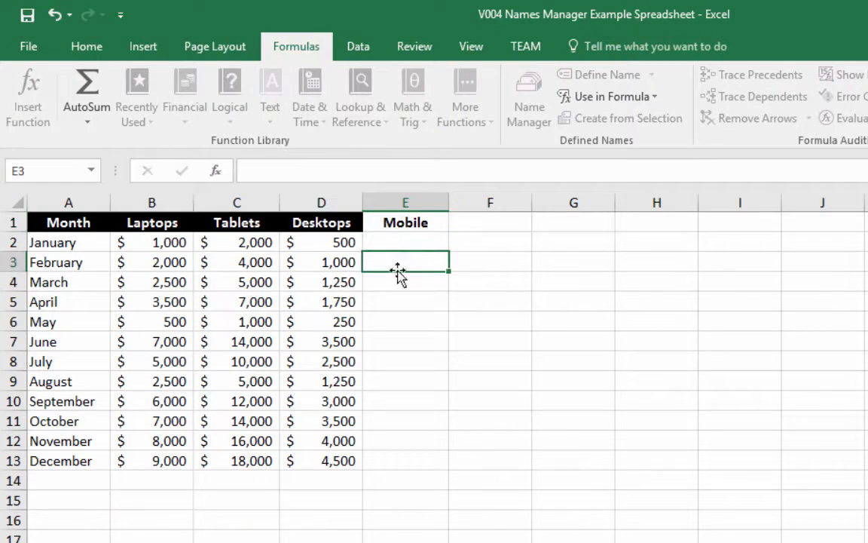
- Format the Mobile header in E1 with a black fill and white font to match the other headers
click(394, 222)
click(72, 46)
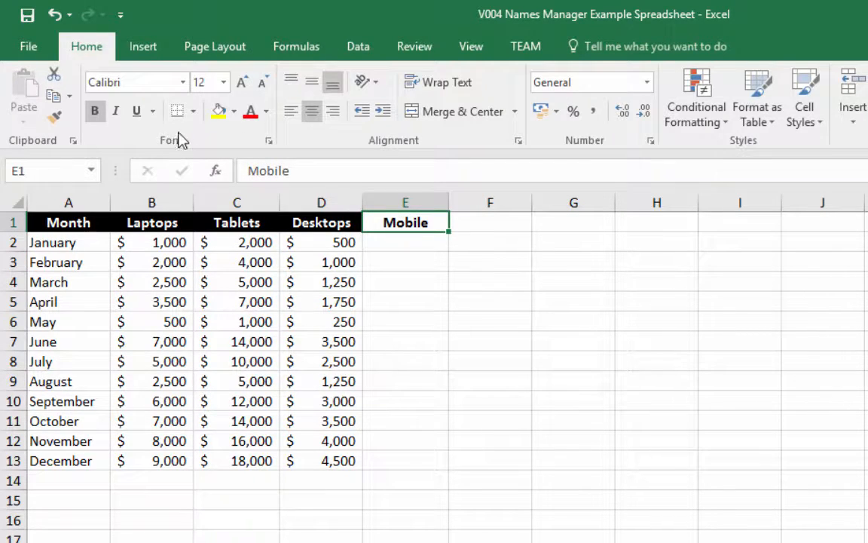
click(233, 111)
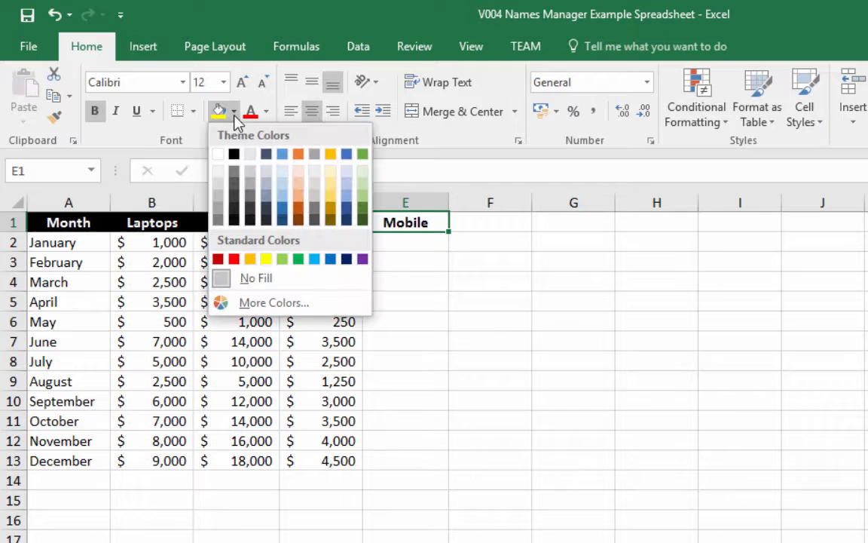
click(233, 155)
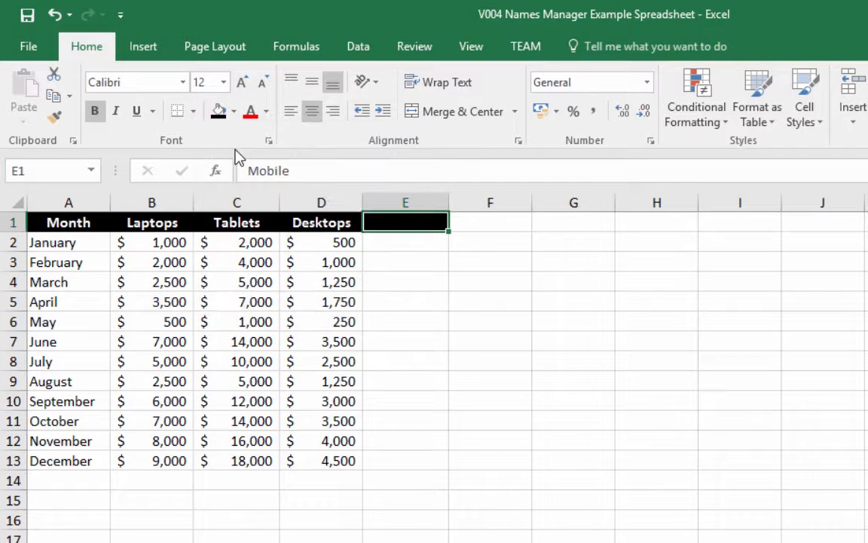
click(266, 111)
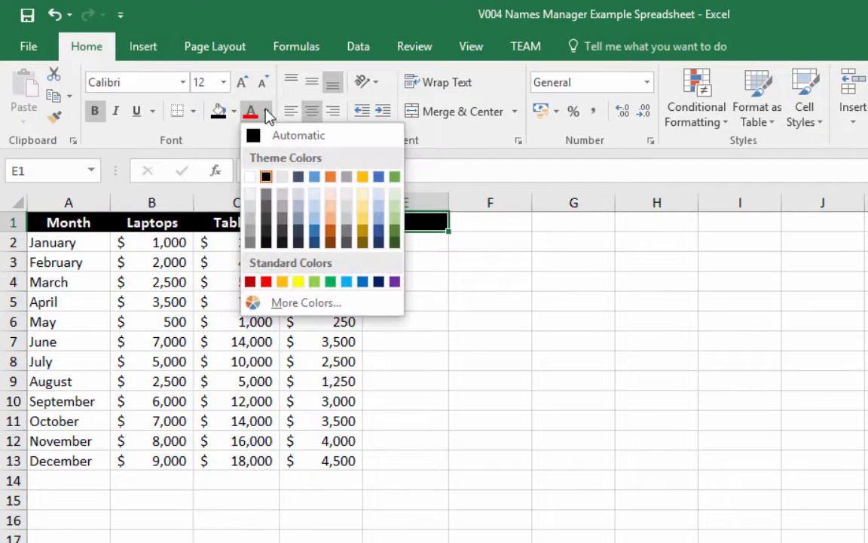
click(251, 176)
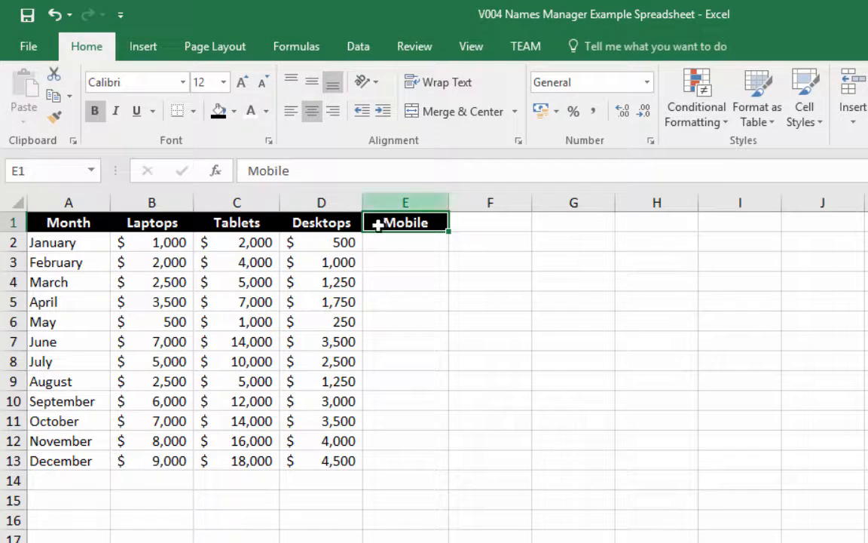
- Enter the formula =C2*2 in E2 to calculate January's Mobile sales as double the Tablets value
click(398, 246)
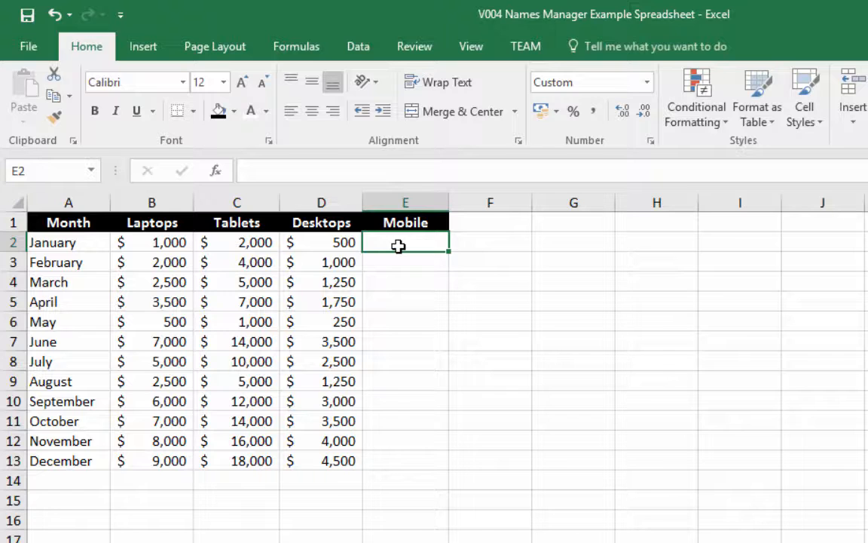
text(=)
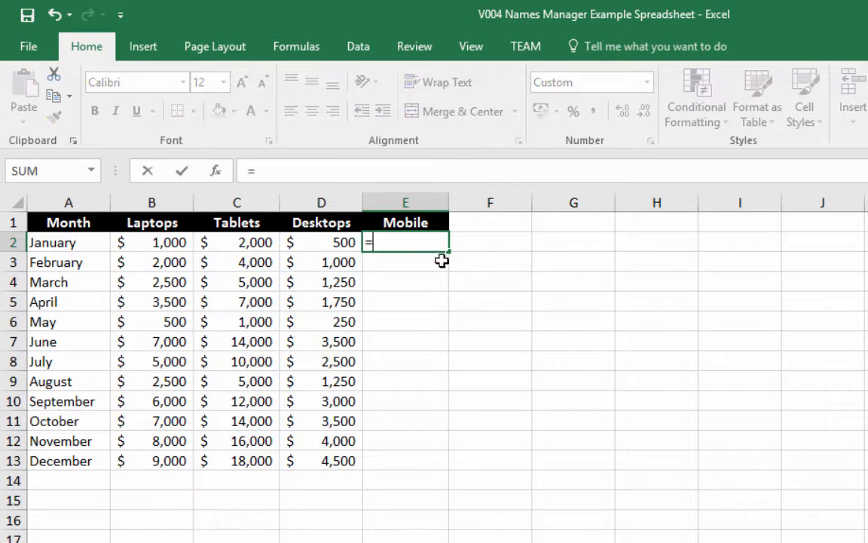
click(240, 242)
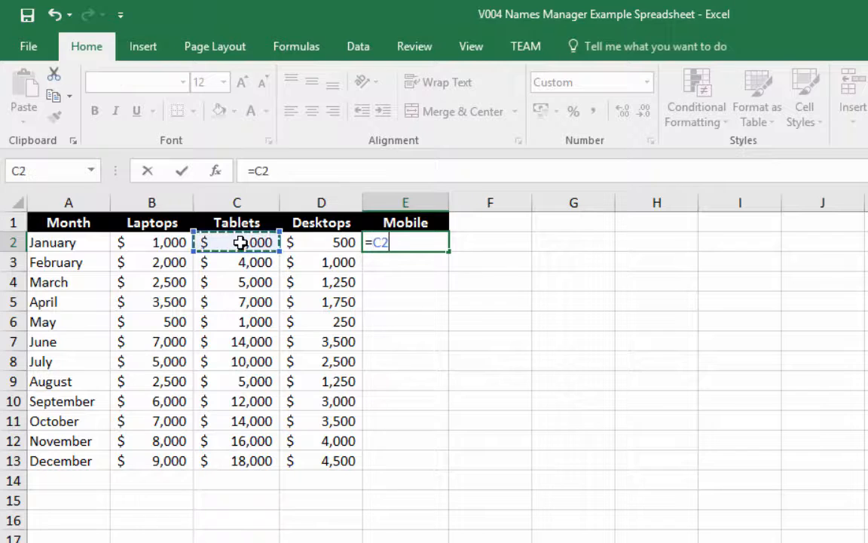
text(8)
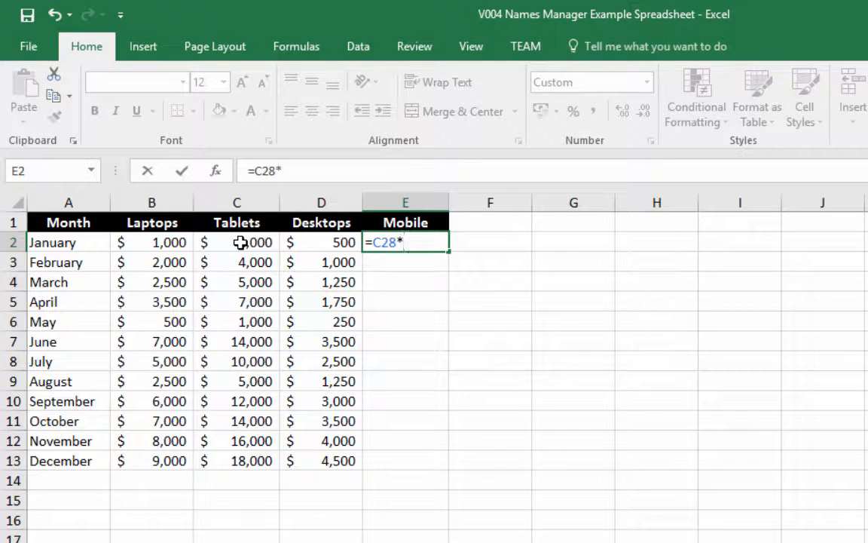
key(BackSpace)
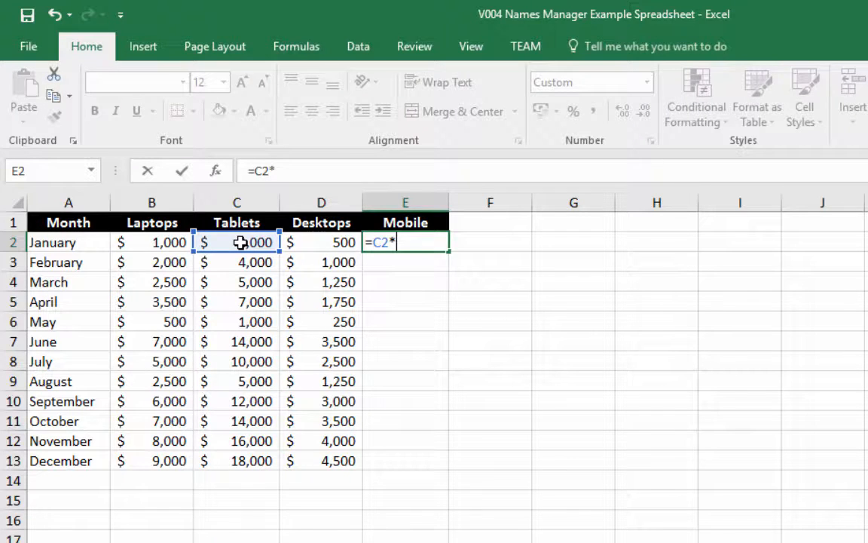
text(*2)
key(Return)
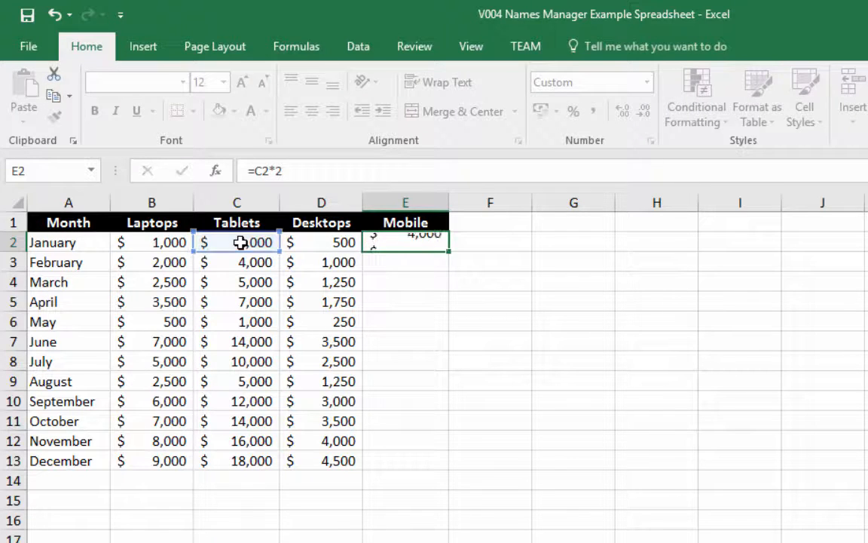
- Fill the Mobile formula from E2 down through December in E13
click(403, 242)
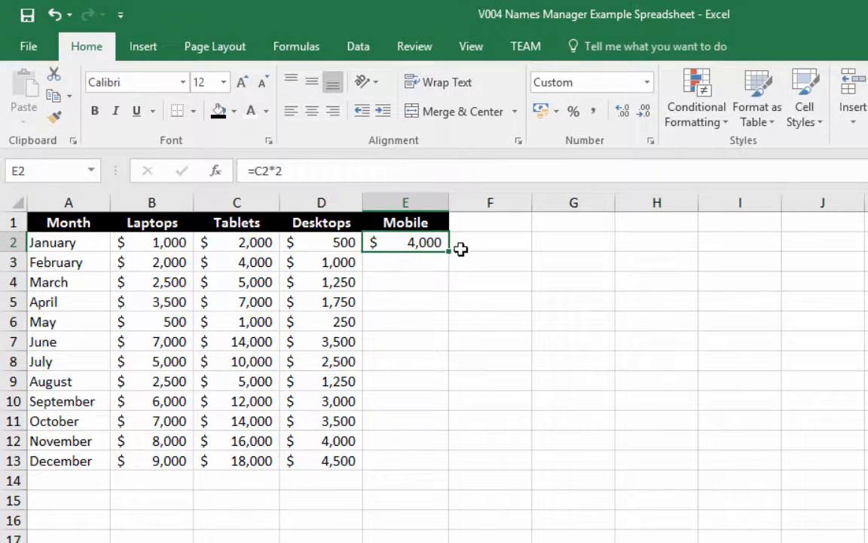
drag(448, 252, 447, 469)
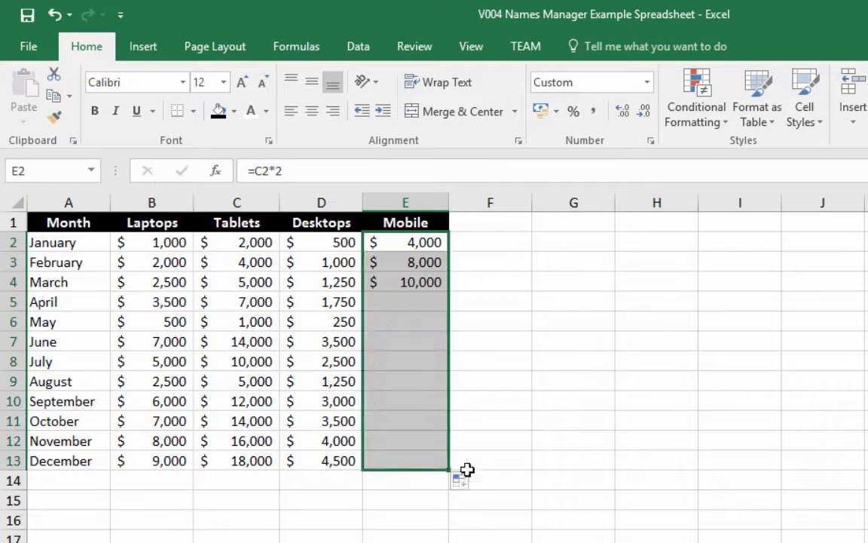
click(393, 519)
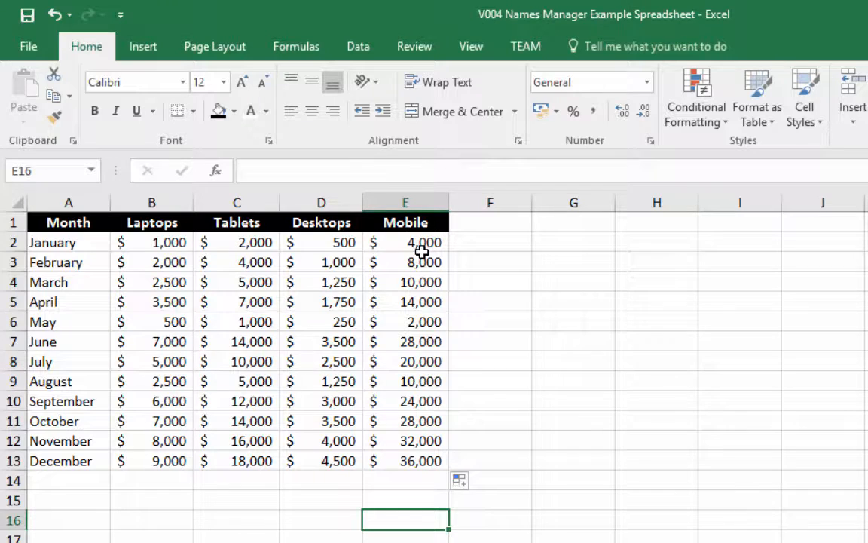
click(383, 269)
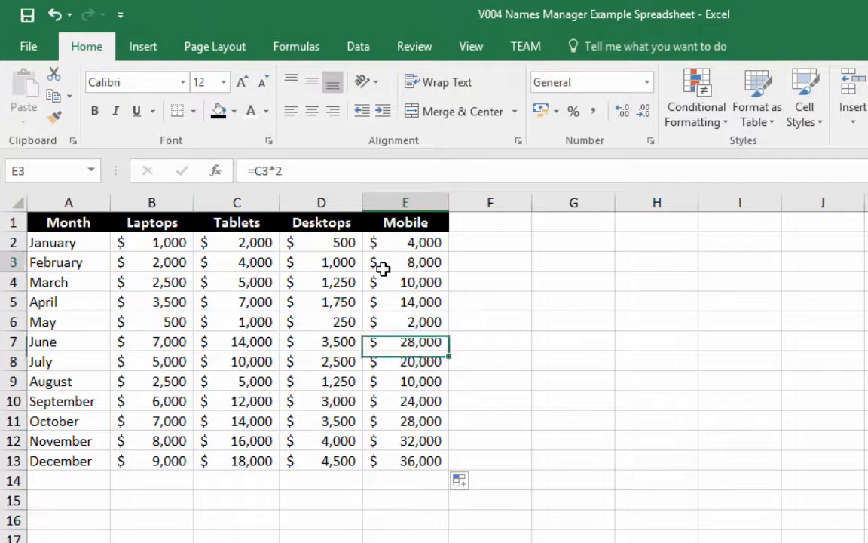
- Edit the SalesTable name in the Name Manager so that it refers to =Table!$A$1:$E$13, including the Mobile column
click(312, 51)
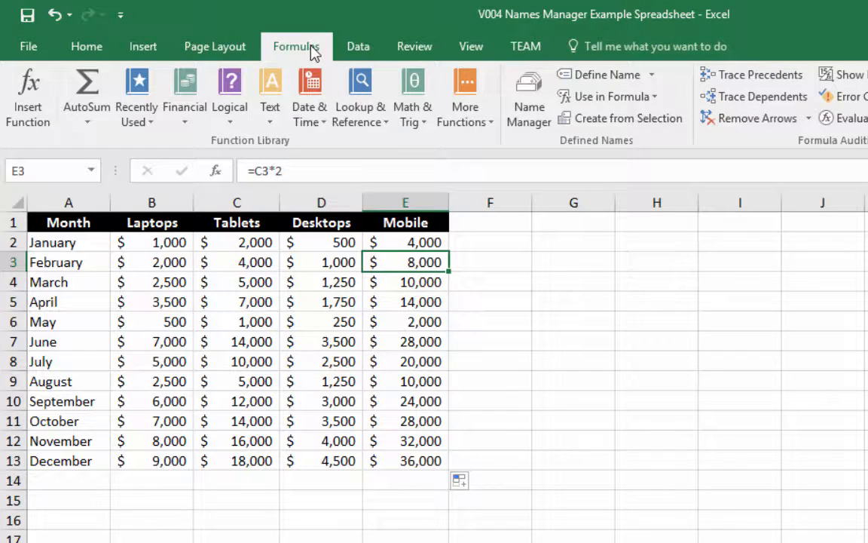
click(535, 97)
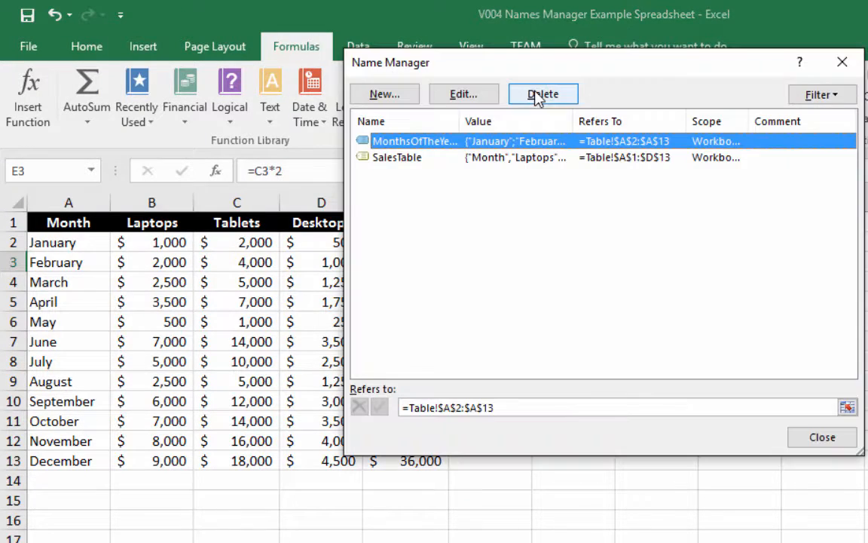
click(405, 160)
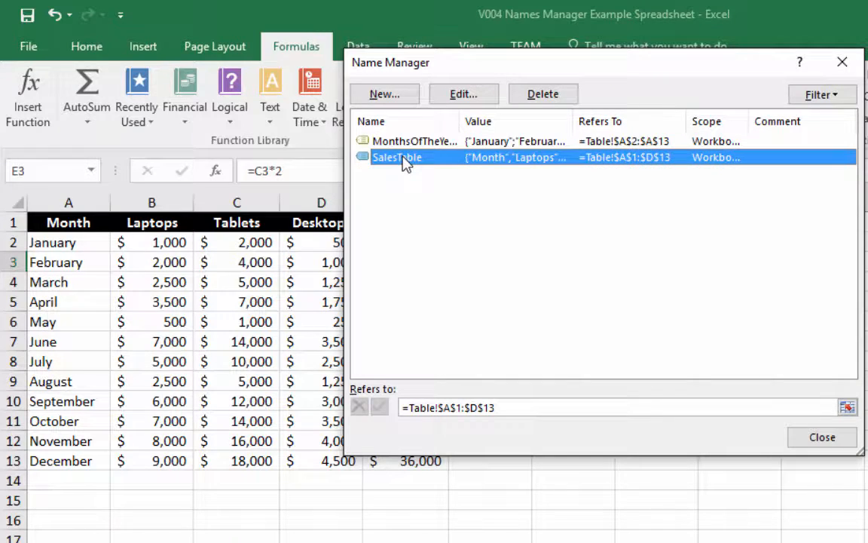
click(459, 98)
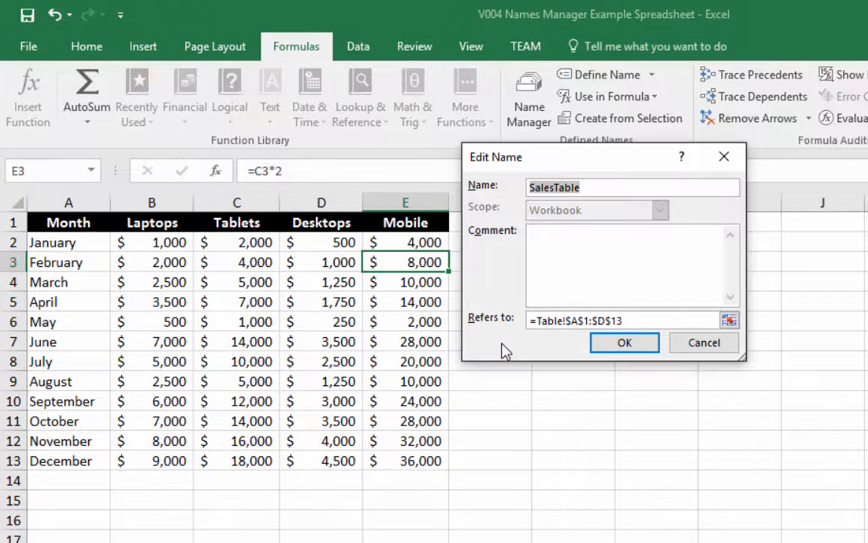
click(728, 320)
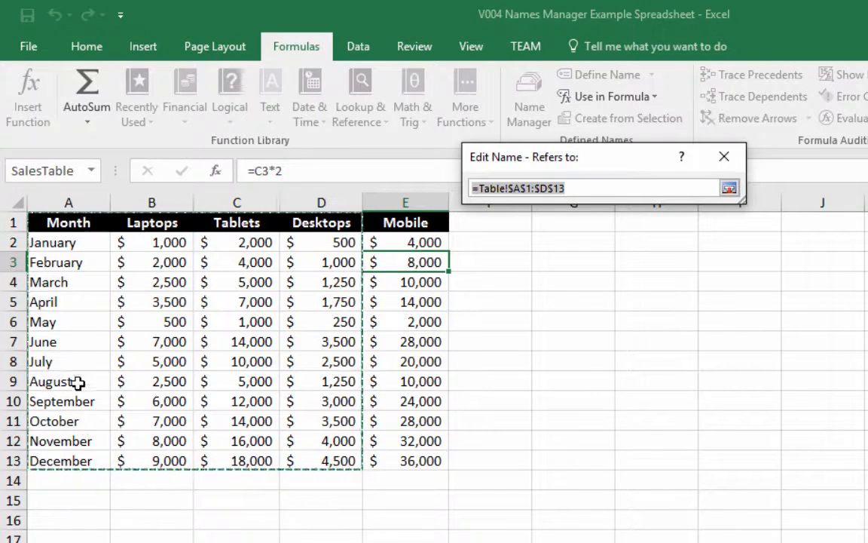
click(729, 189)
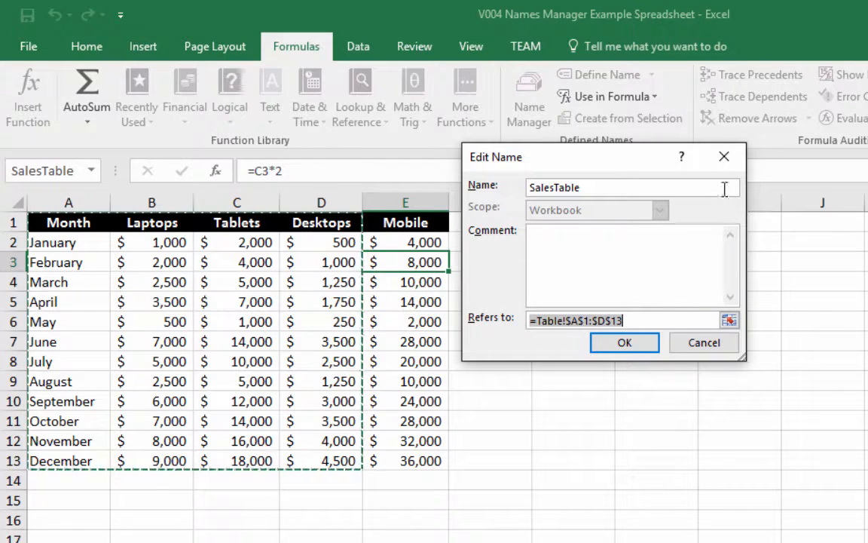
click(608, 320)
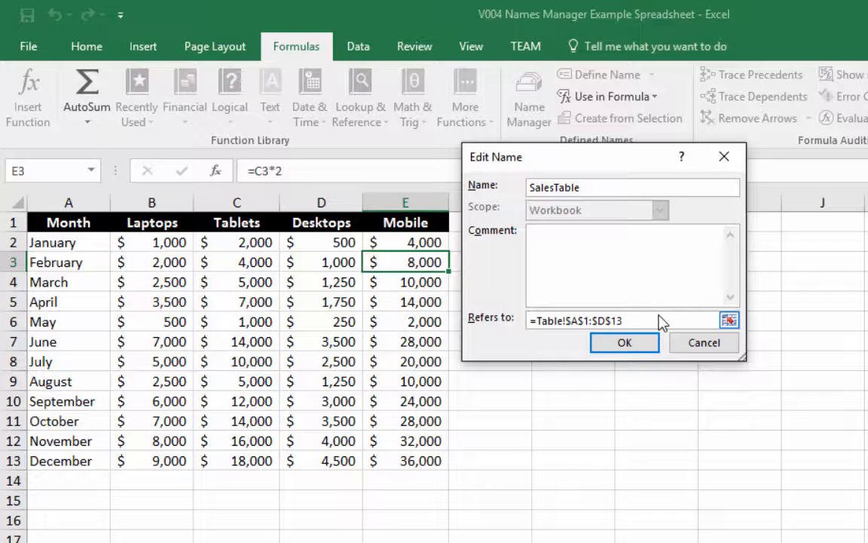
key(BackSpace)
text(E)
click(624, 342)
click(804, 440)
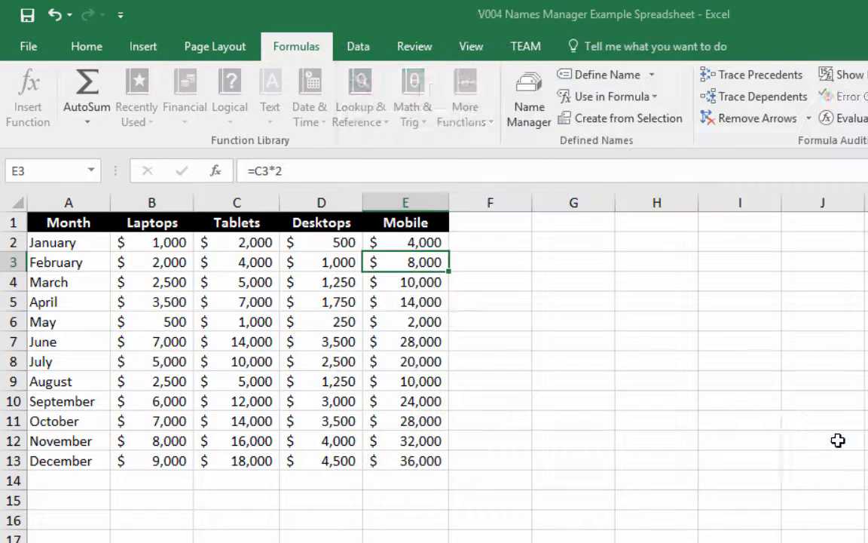
- Select A1:E13 on the Table sheet to check that the SalesTable name covers the whole range
click(46, 224)
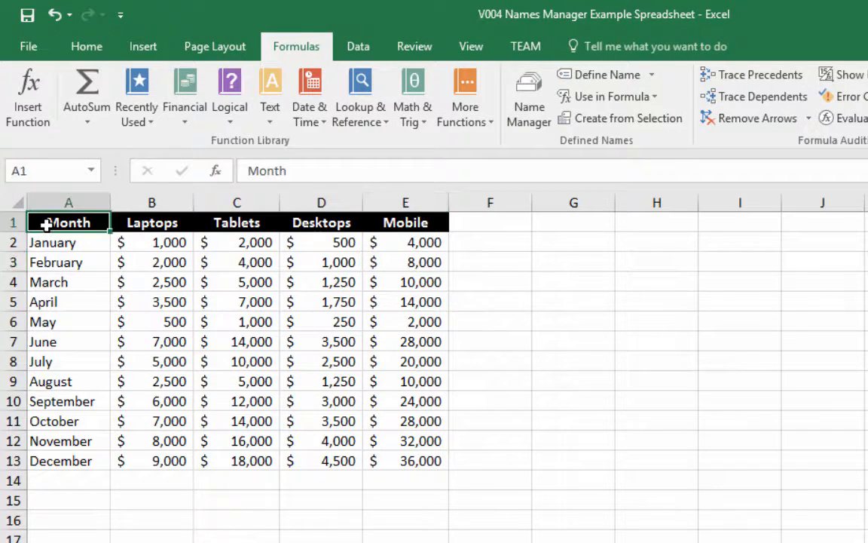
drag(47, 224, 393, 461)
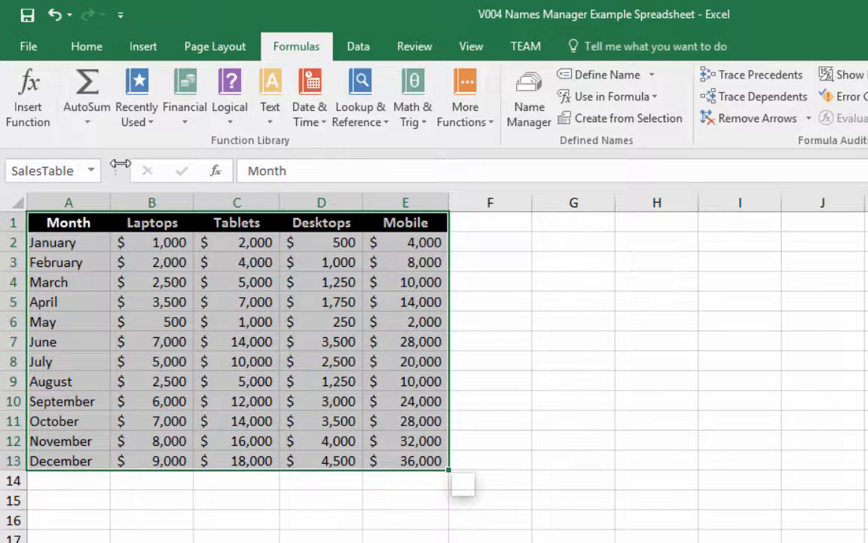
key(Return)
- Return to the lookup sheet and enter the header Mobile in cell E1
click(236, 541)
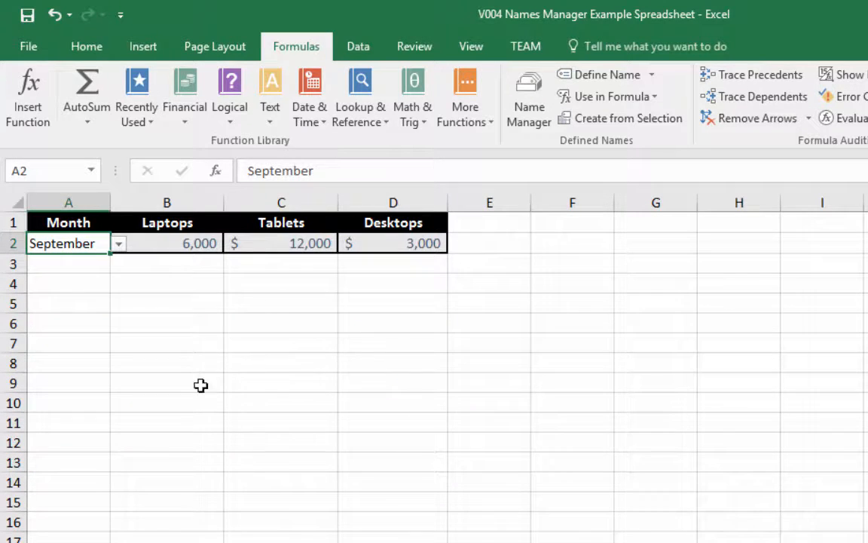
click(379, 319)
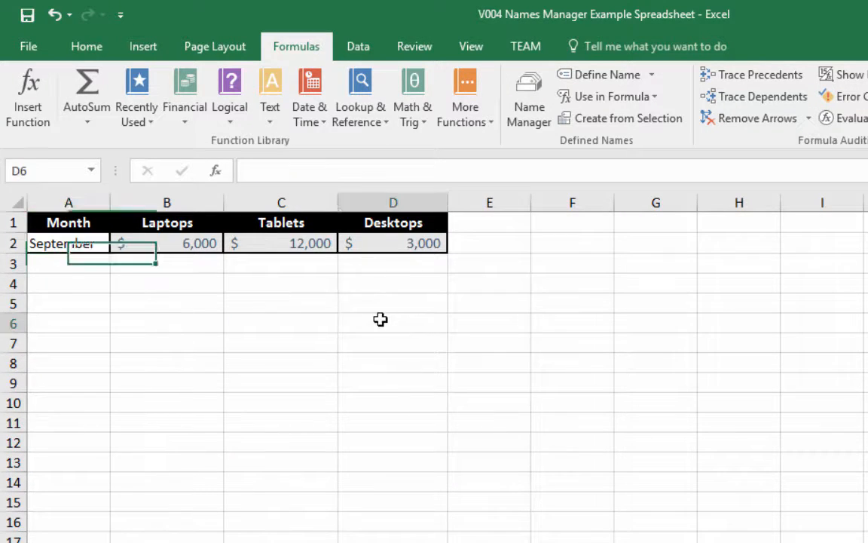
click(477, 217)
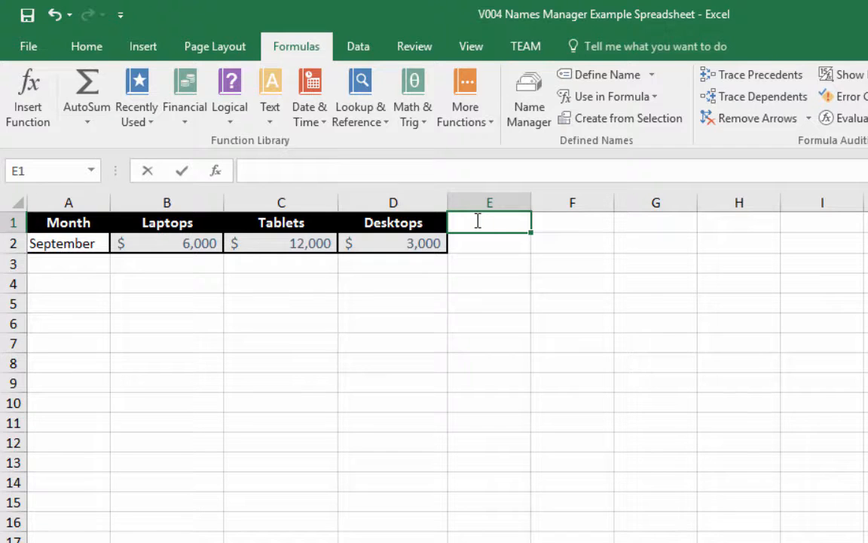
text(Mobile)
key(Return)
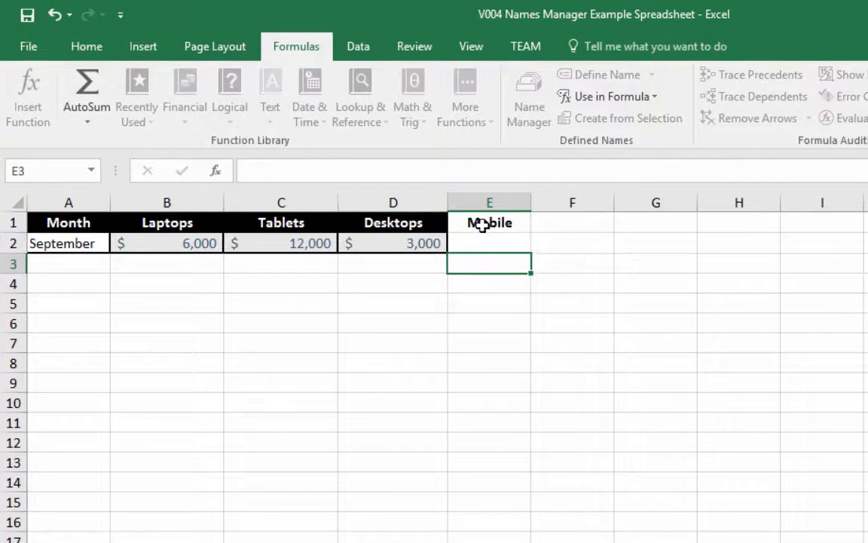
- Format the Mobile header in E1 with a black fill and white font to match the other headers
click(474, 226)
click(83, 47)
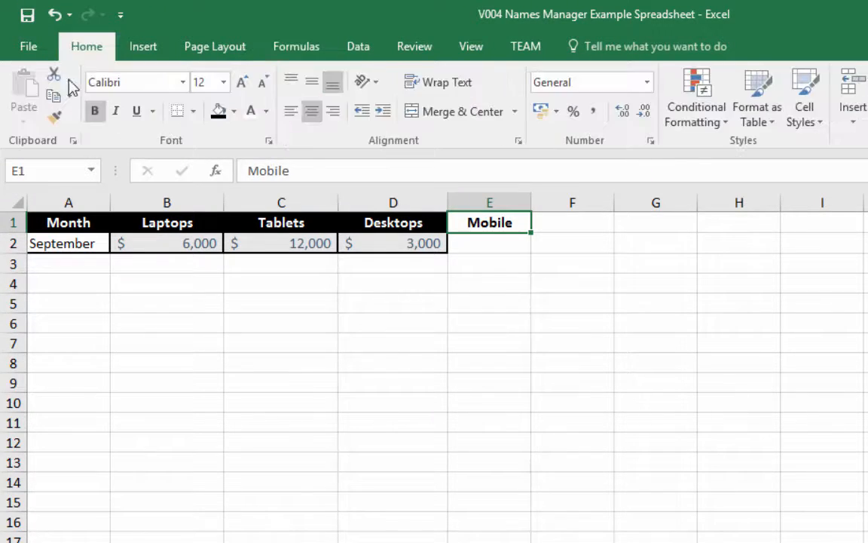
click(217, 112)
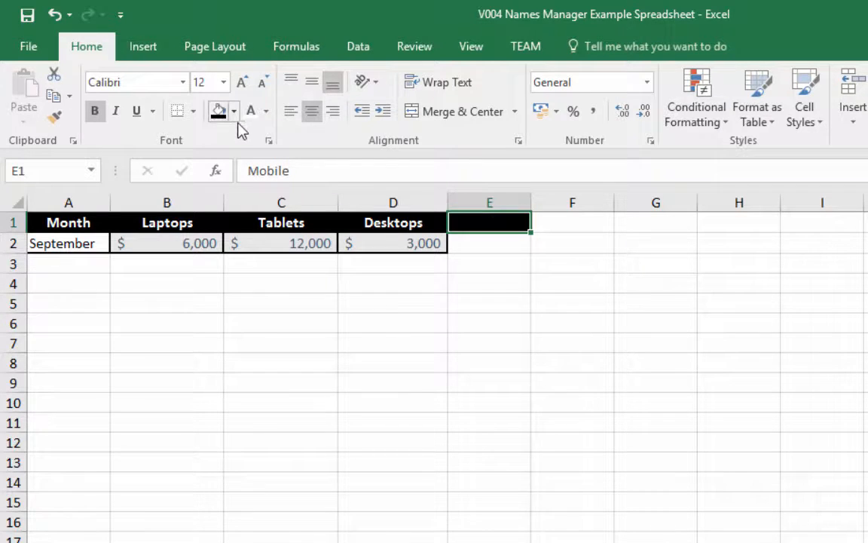
click(249, 111)
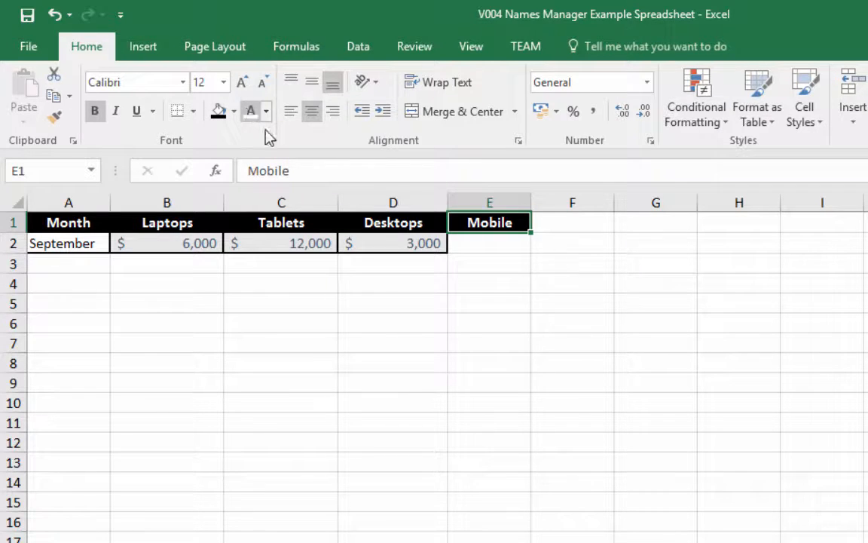
- Copy the Desktops VLOOKUP formula from D2 into E2 under the Mobile header
click(502, 248)
click(423, 245)
key(ctrl+c)
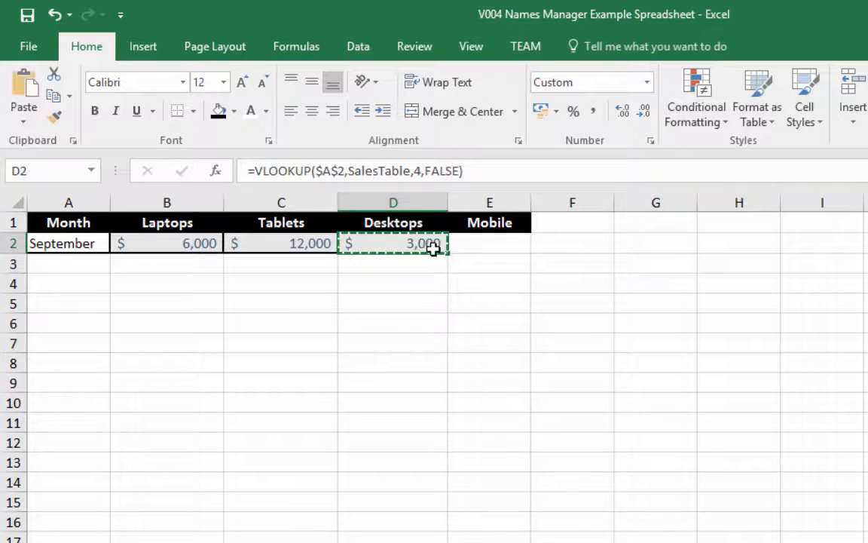
click(492, 244)
key(ctrl+v)
click(489, 283)
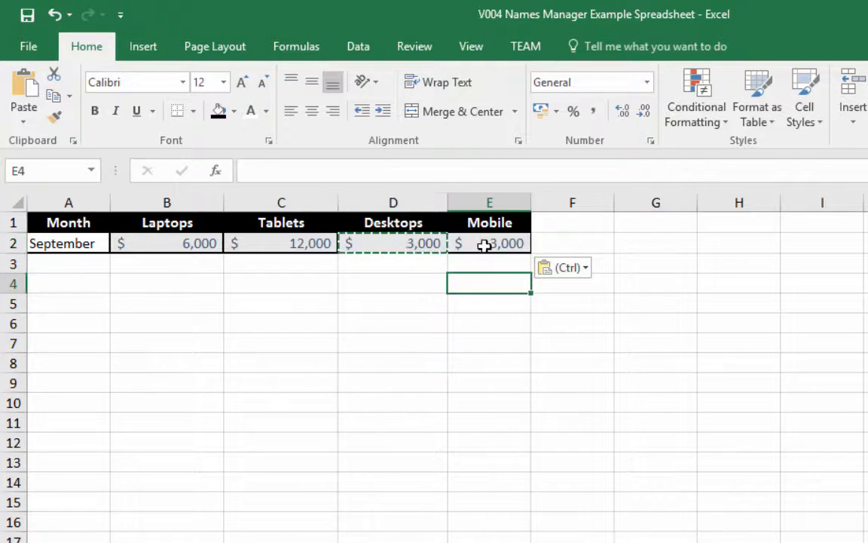
- Apply outside borders to the Mobile value cell E2
click(484, 246)
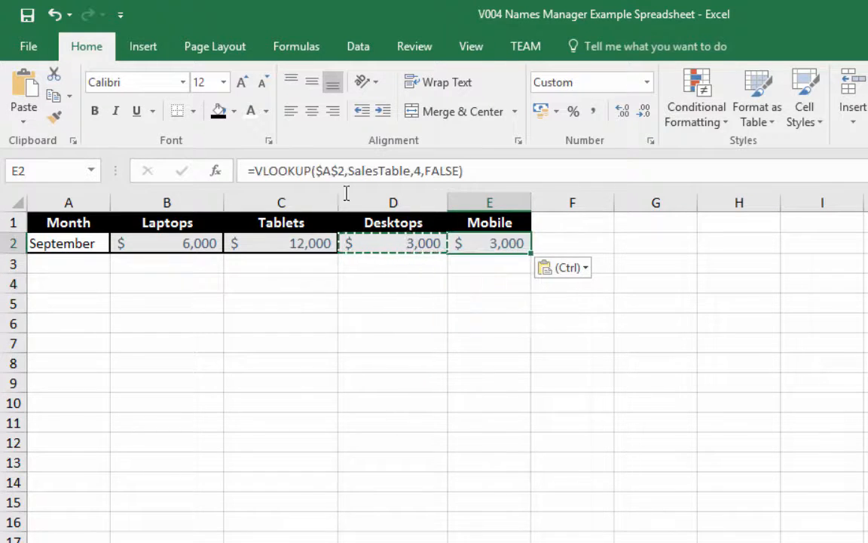
click(194, 113)
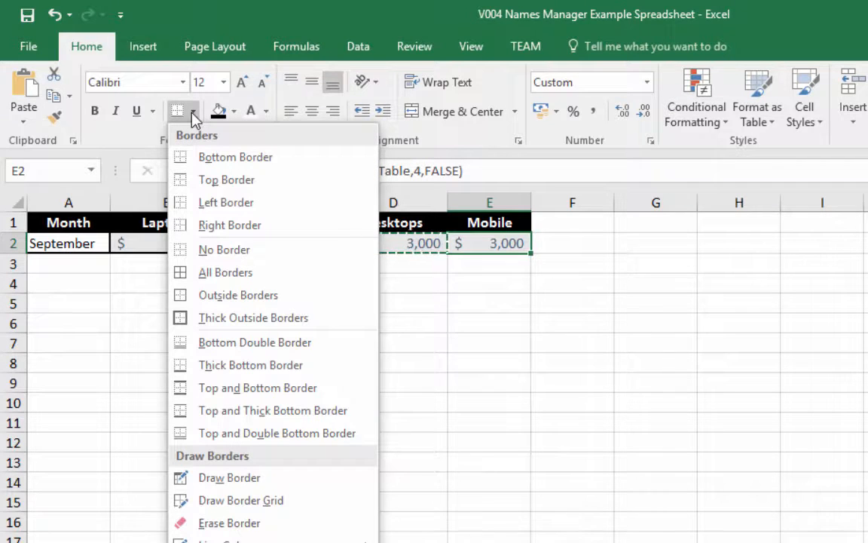
click(169, 295)
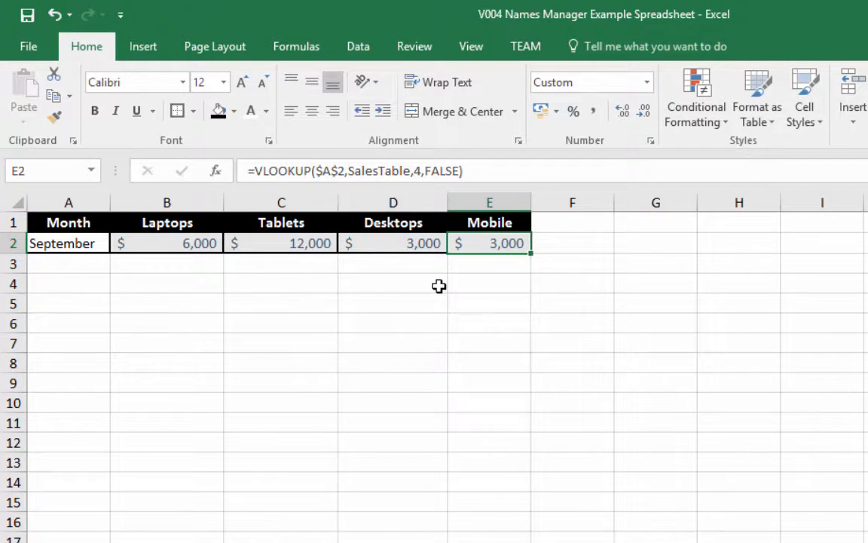
- Change the column index in the E2 formula to 5 so it reads =VLOOKUP($A$2,SalesTable,5,FALSE)
click(462, 170)
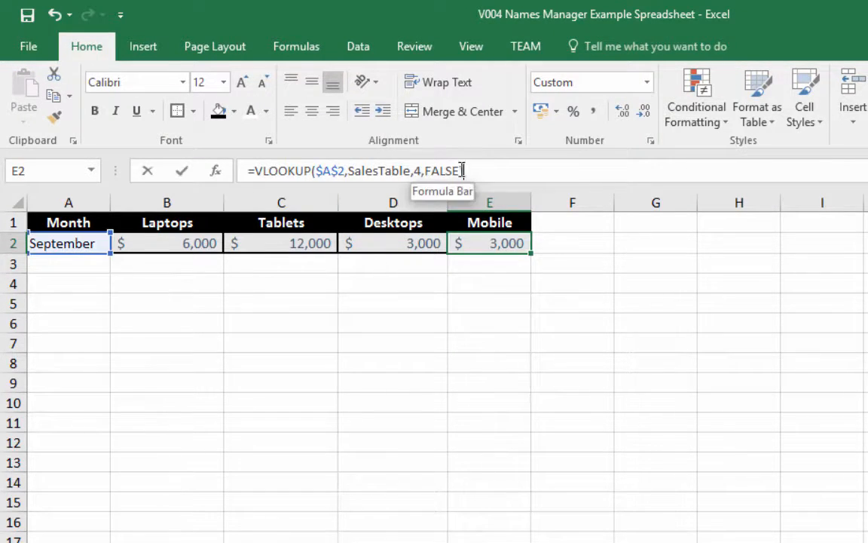
key(BackSpace)
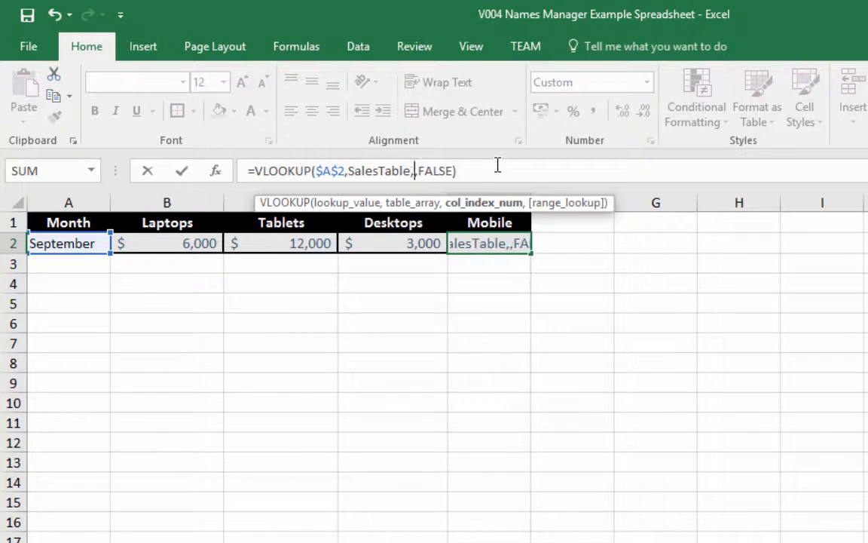
text(5)
key(Return)
click(504, 336)
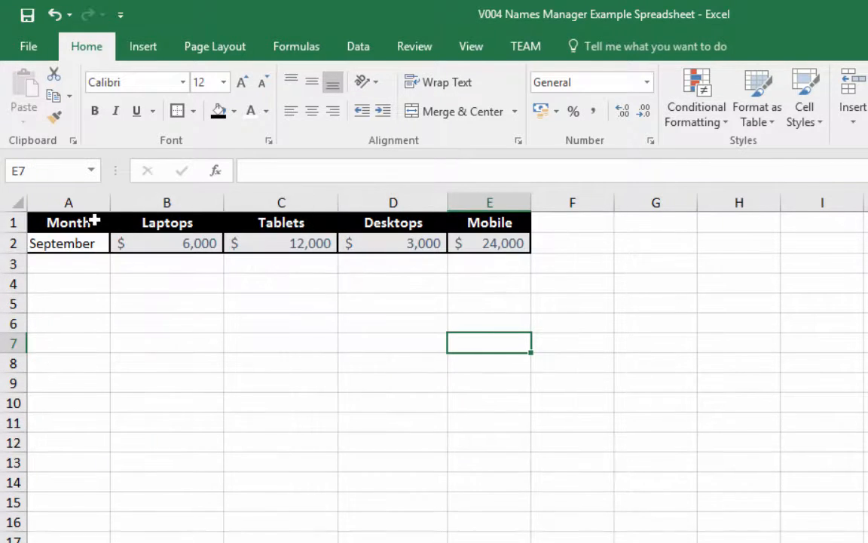
- Choose June as the month in A2 to test the lookups, including the Mobile column
click(71, 244)
click(119, 244)
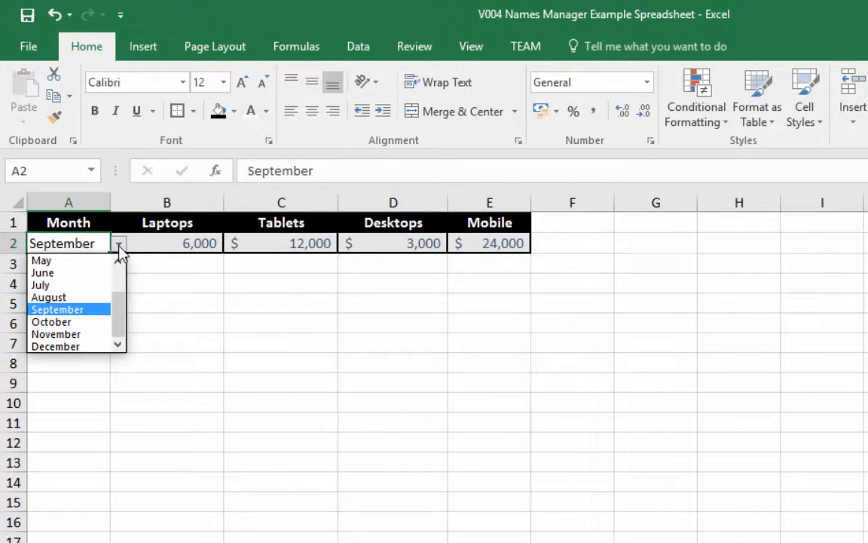
click(68, 273)
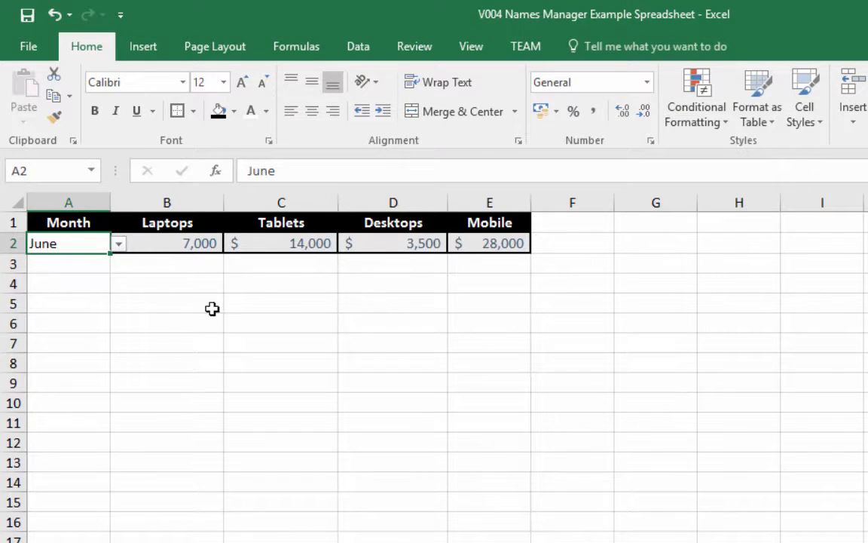
click(281, 302)
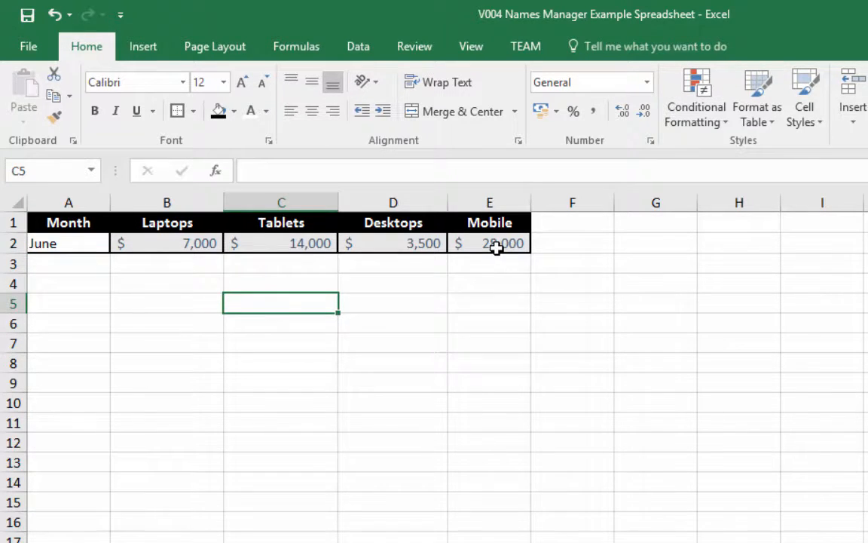
click(98, 542)
click(346, 280)
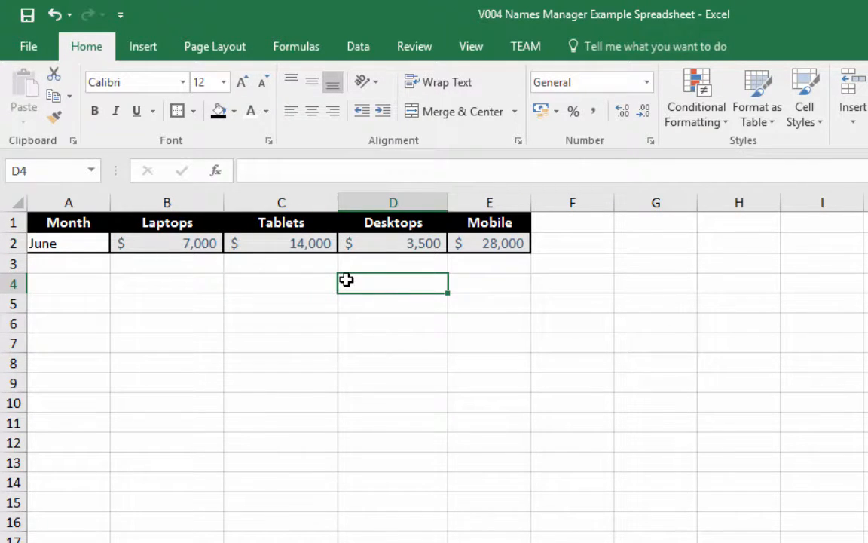